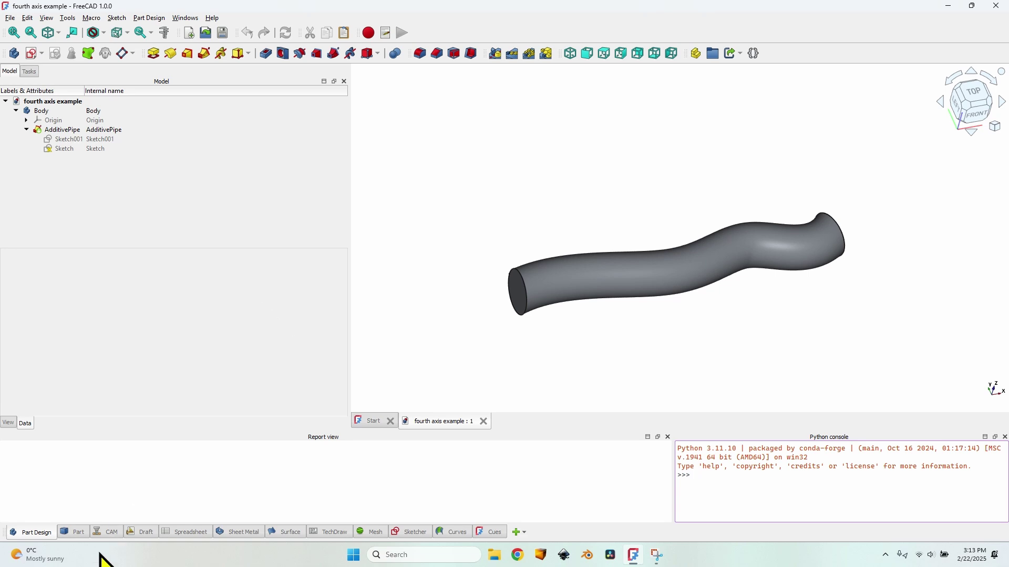
# Step: In the CAM workbench, create a new job from the pipe Body
pyautogui.click(107, 532)
pyautogui.click(43, 111)
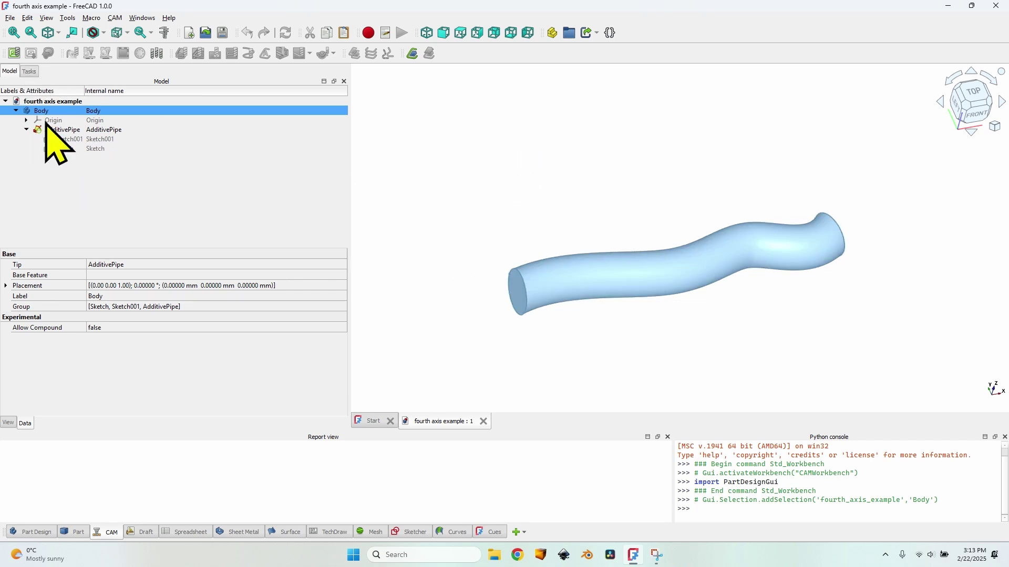
pyautogui.click(14, 52)
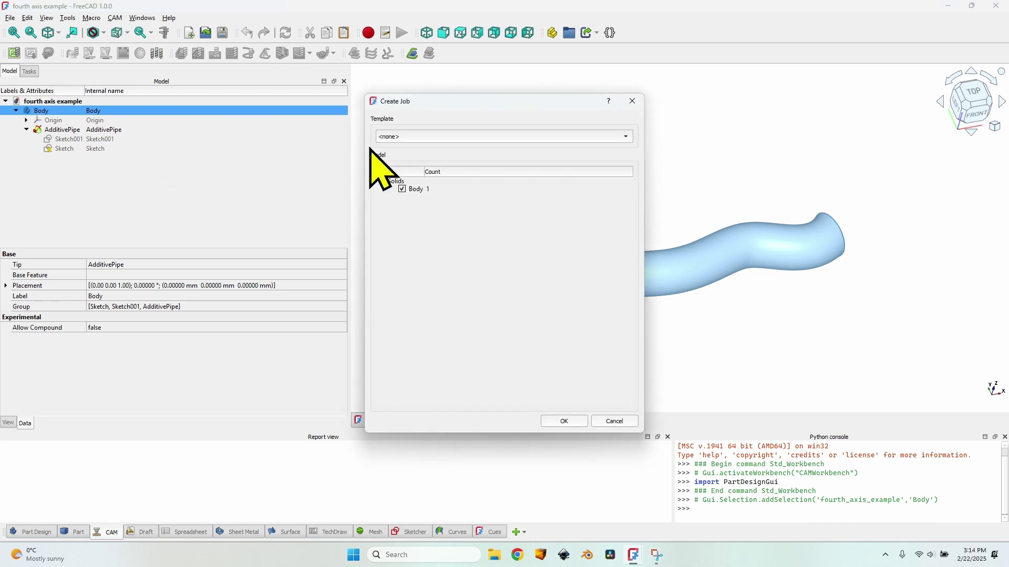
pyautogui.click(407, 189)
# Step: Add the '1 32 (0 79 mm) ballend.fctb' bit as a second tool controller in the job
pyautogui.click(564, 422)
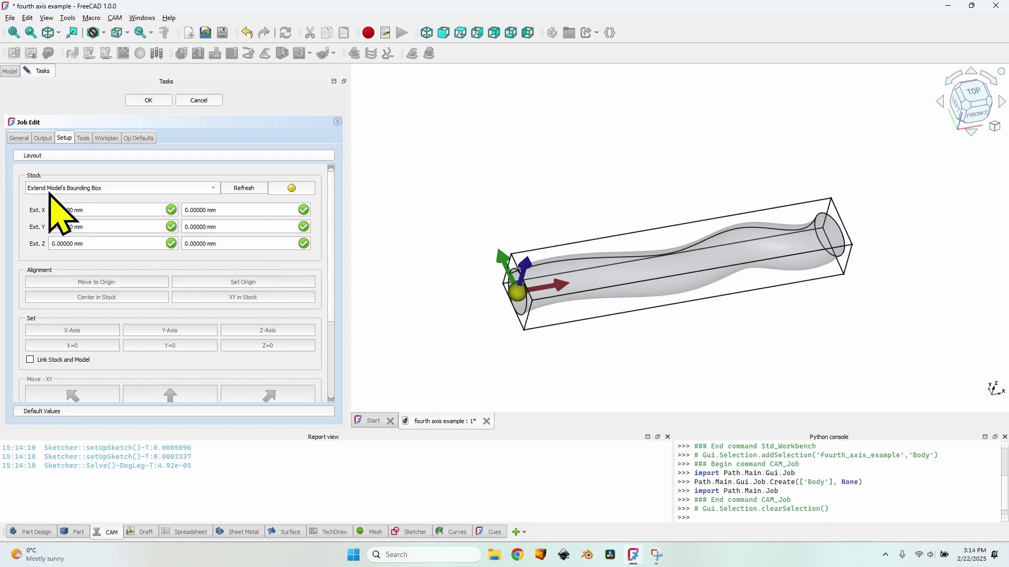
pyautogui.click(83, 139)
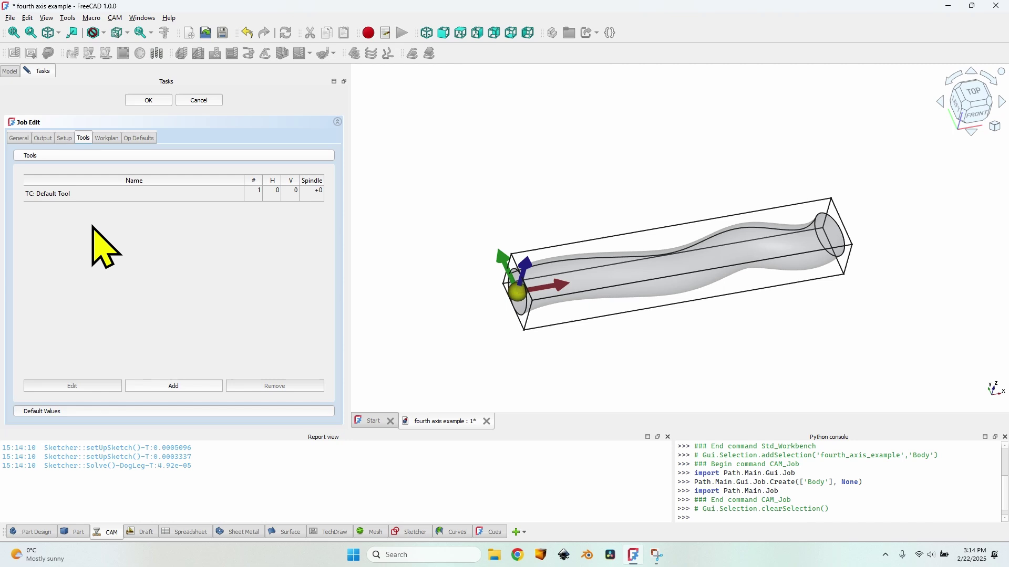
pyautogui.click(179, 385)
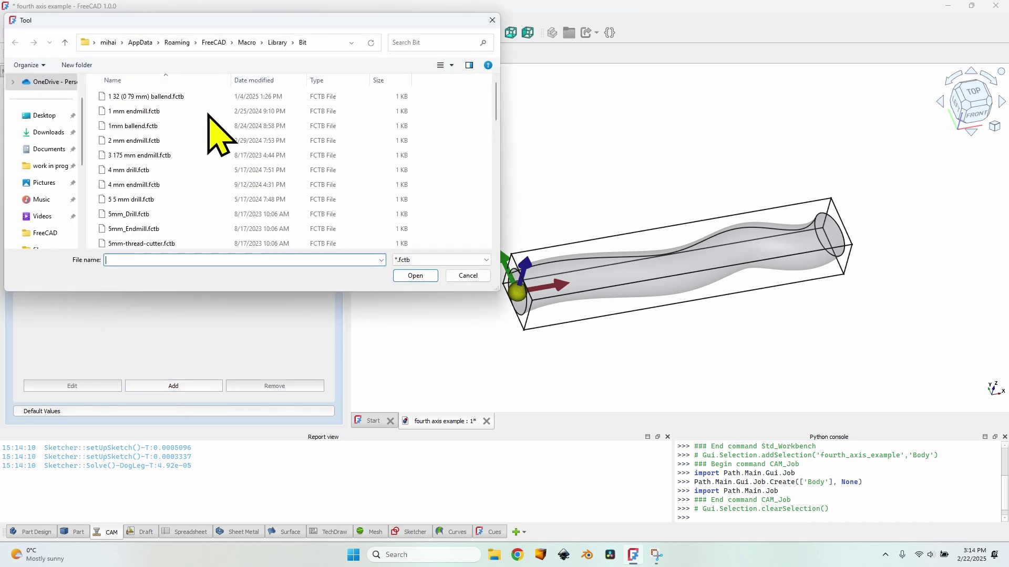
pyautogui.click(177, 98)
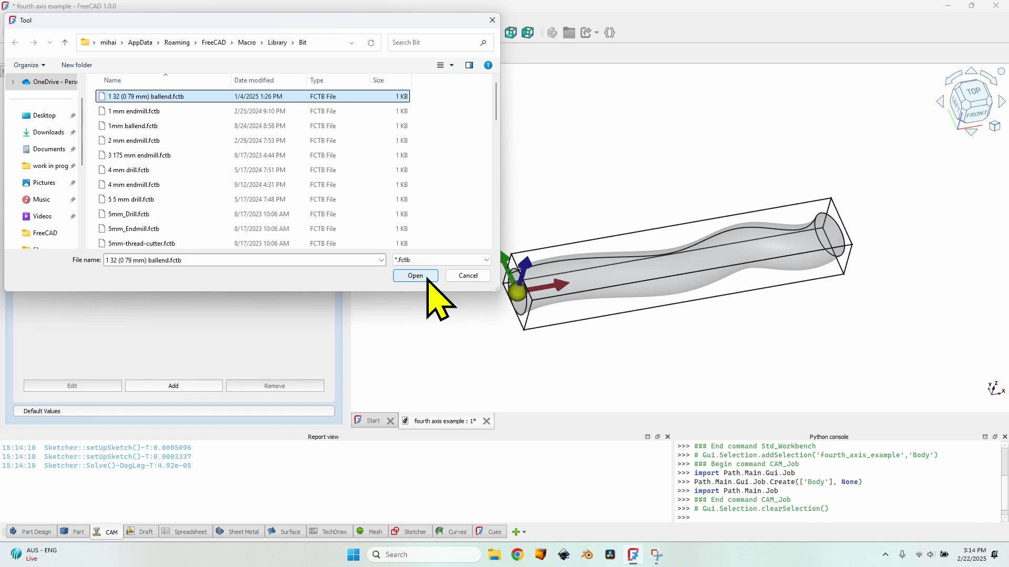
pyautogui.click(422, 278)
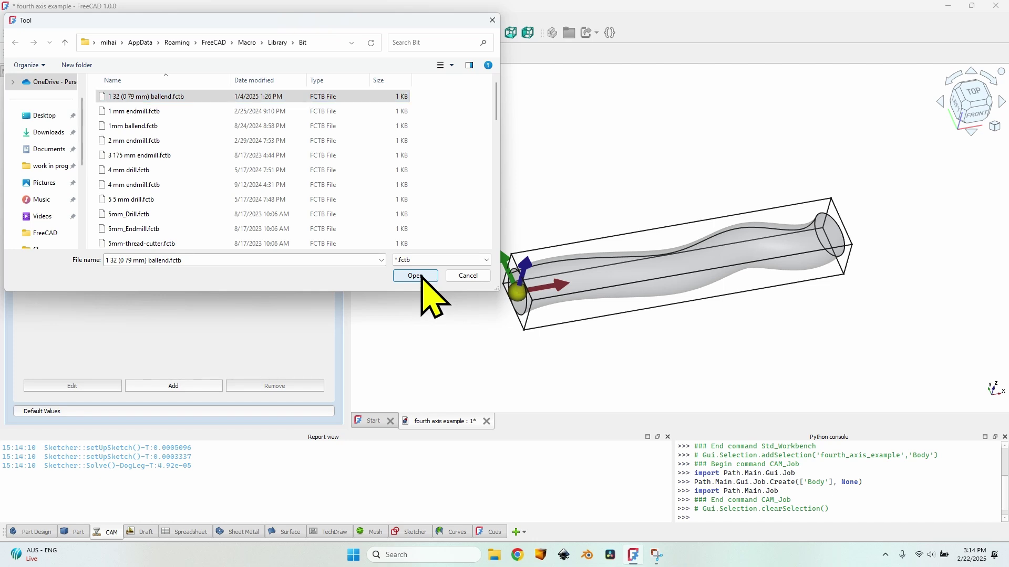
# Step: Give the ballend tool horizontal and vertical feeds of 3500 and spindle speed 20000
pyautogui.click(239, 194)
pyautogui.click(276, 193)
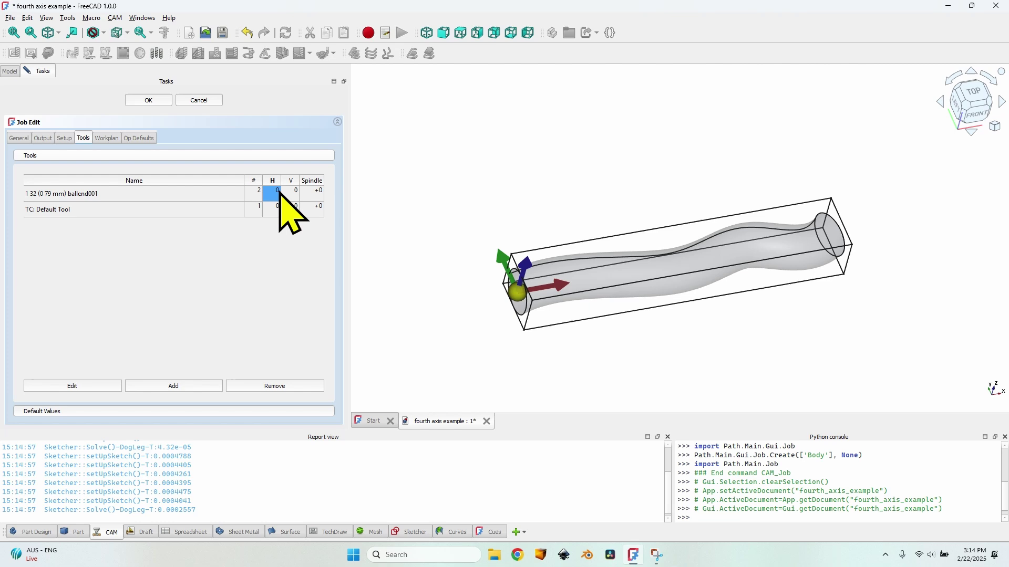
pyautogui.click(279, 193)
pyautogui.write('3500')
pyautogui.press('Tab')
pyautogui.write('3500')
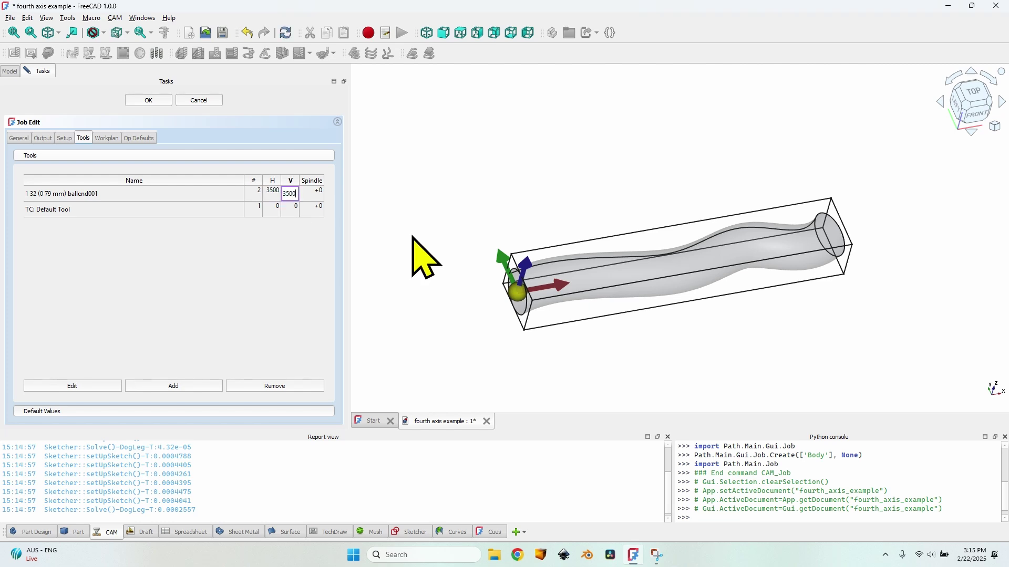
pyautogui.press('Tab')
pyautogui.write('2')
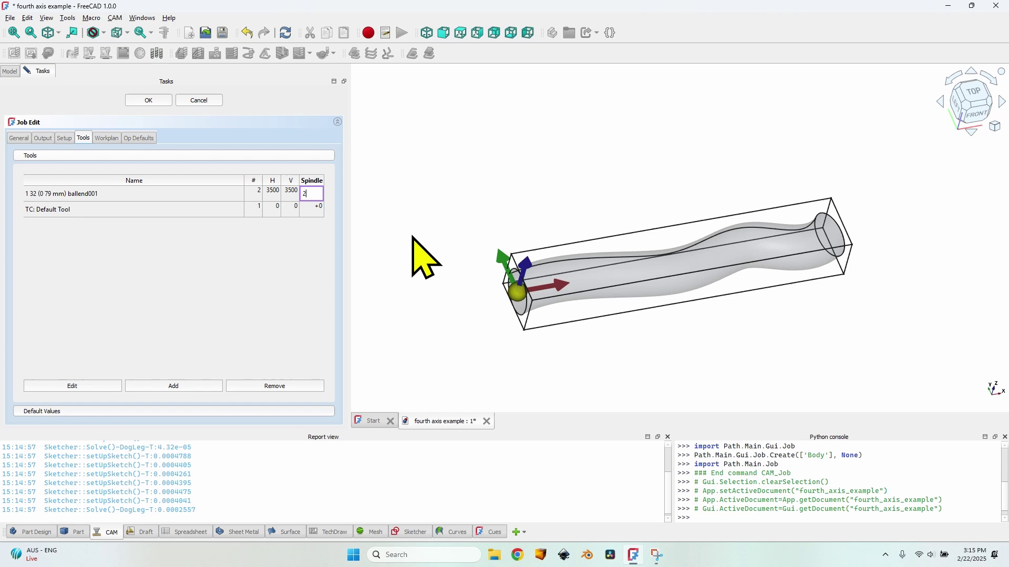
pyautogui.write('000')
# Step: Remove TC: Default Tool and verify the ballend tool's 3500 feed values
pyautogui.click(109, 209)
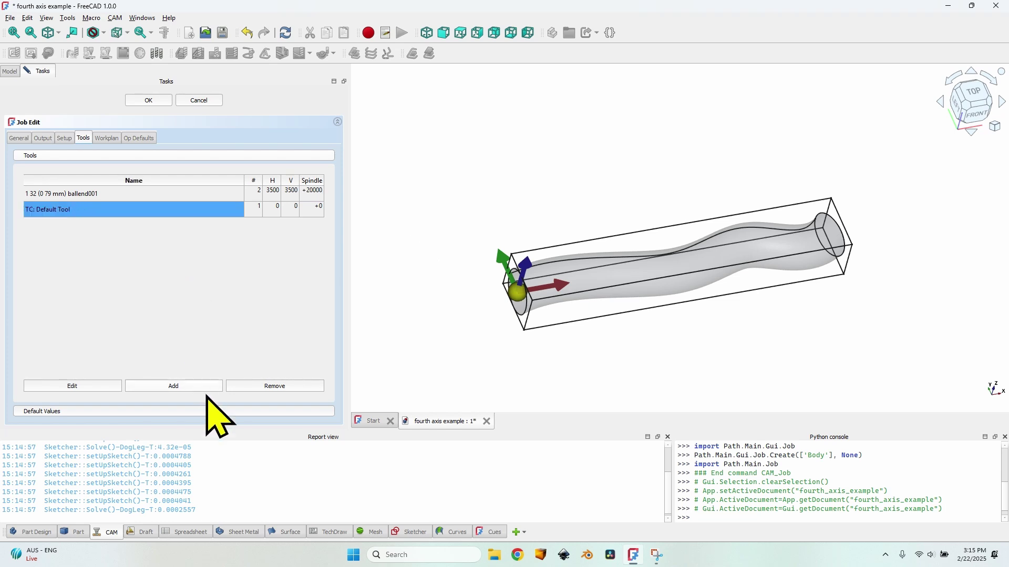
pyautogui.click(286, 388)
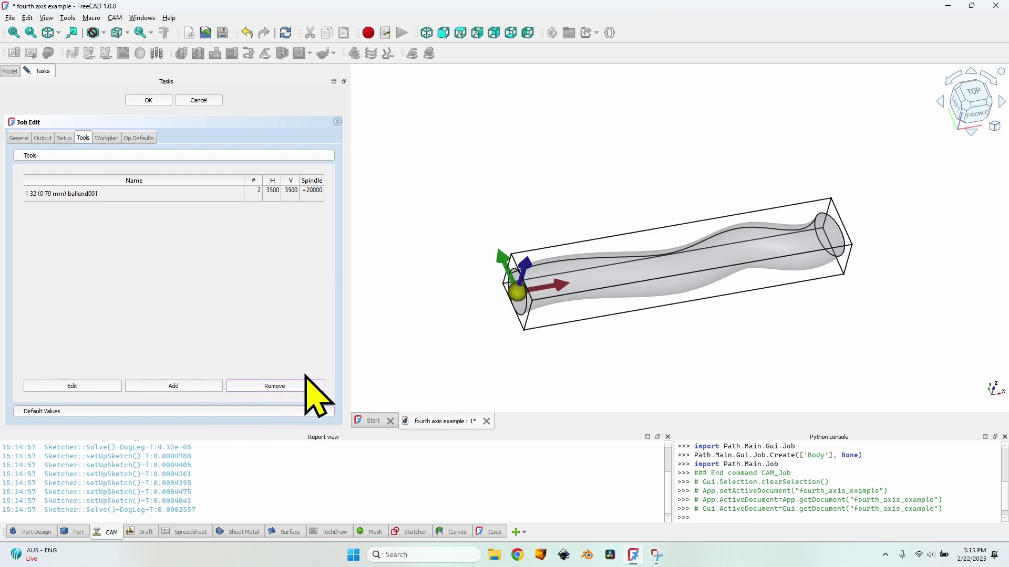
pyautogui.click(281, 202)
pyautogui.click(290, 198)
pyautogui.click(278, 198)
# Step: Accept the job's tool settings and expand the job in the model tree
pyautogui.click(148, 100)
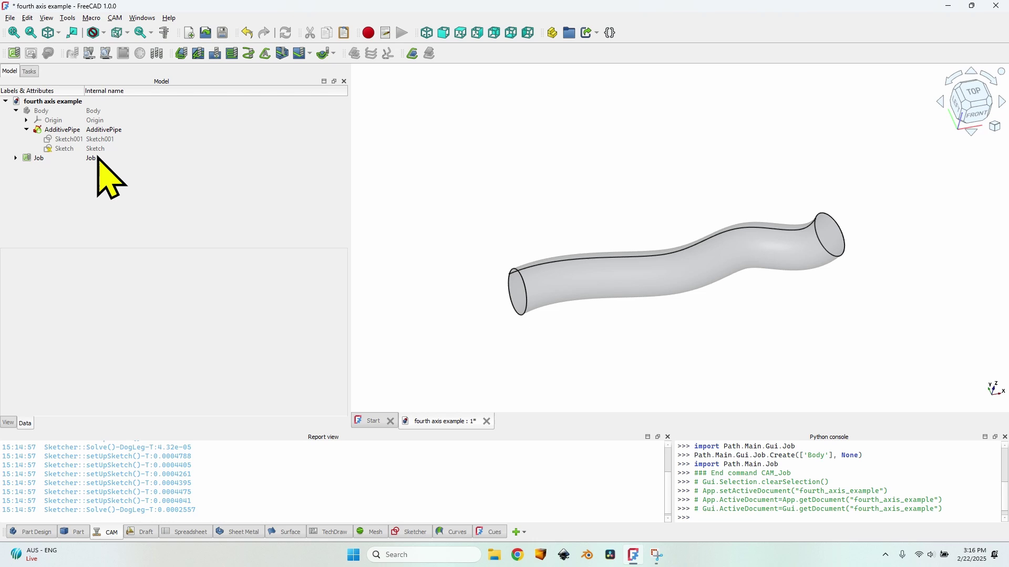
pyautogui.click(15, 158)
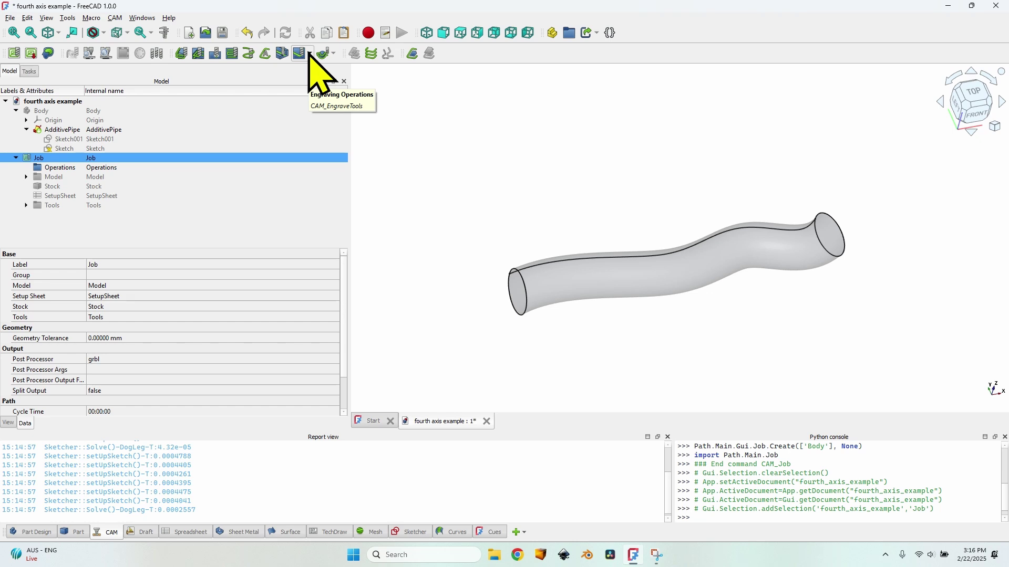
pyautogui.click(332, 54)
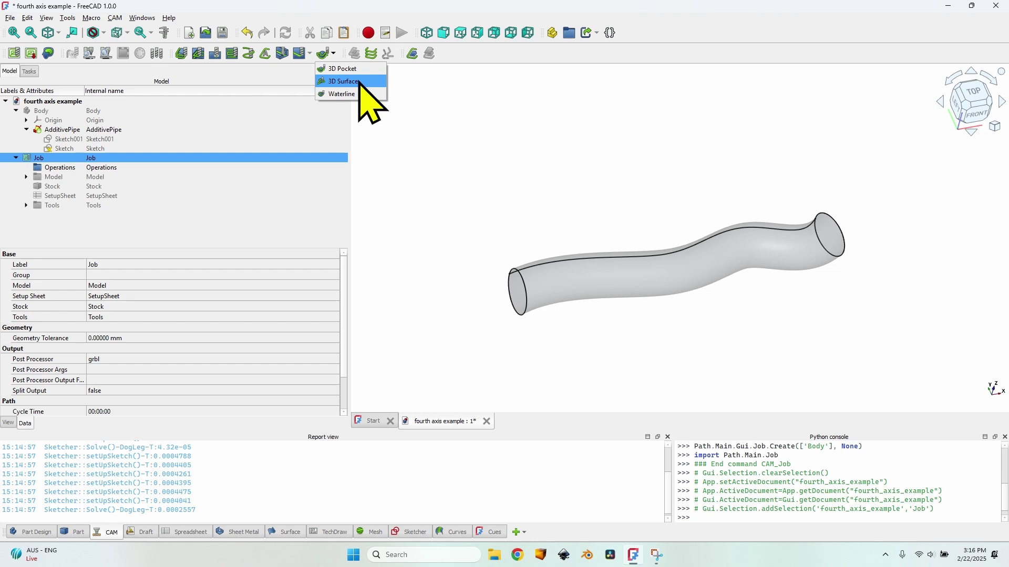
pyautogui.click(119, 178)
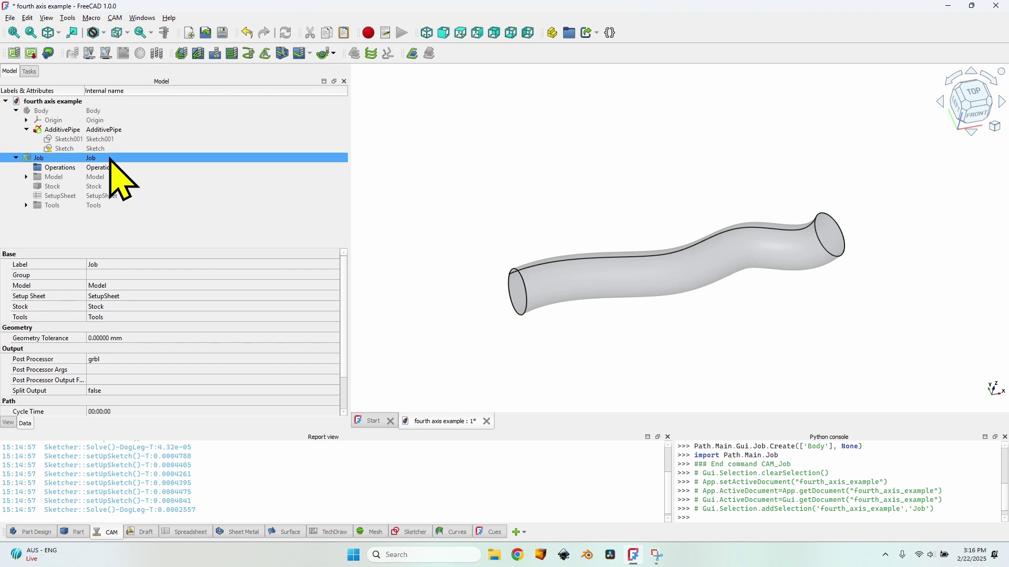
# Step: Set the job's Geometry Tolerance to 0.1 mm and recompute the job
pyautogui.click(119, 340)
pyautogui.write('0.1')
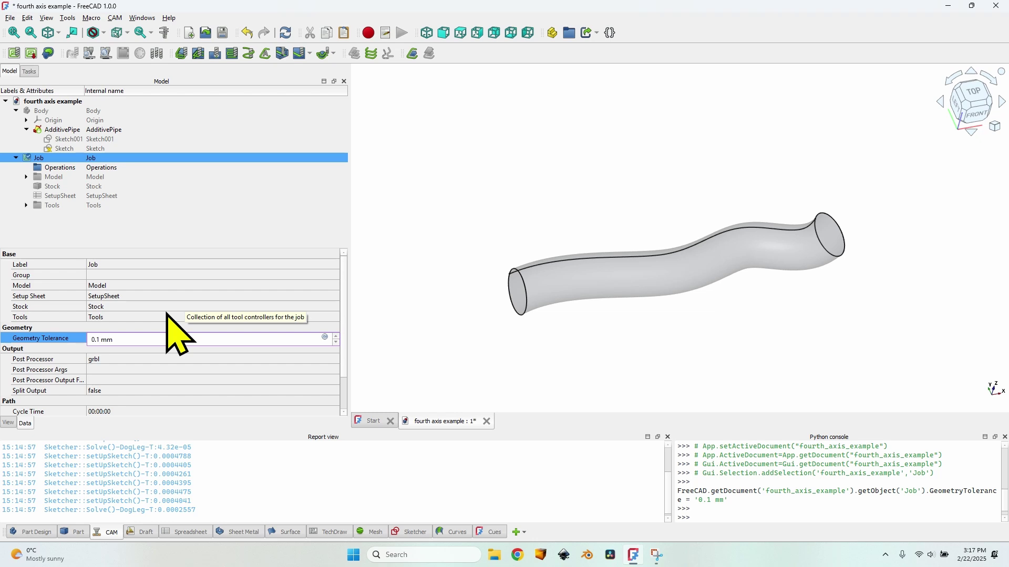
pyautogui.click(74, 231)
pyautogui.click(62, 158)
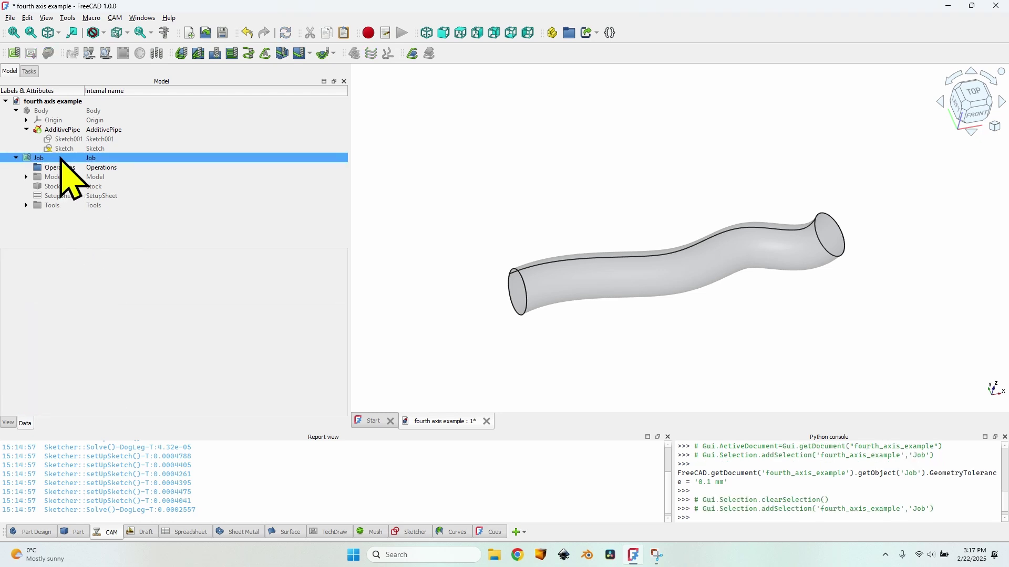
pyautogui.rightClick(59, 160)
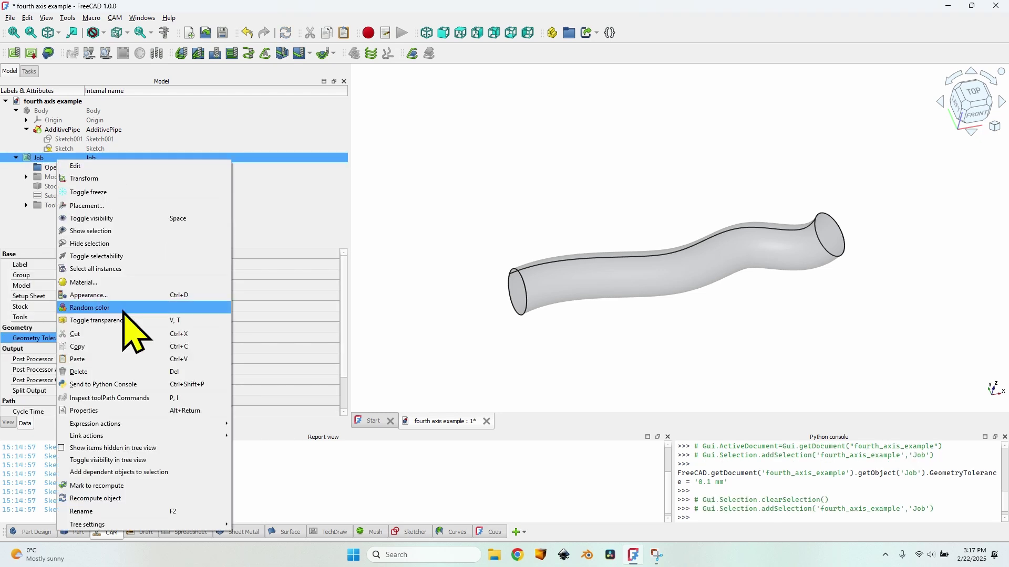
pyautogui.click(117, 499)
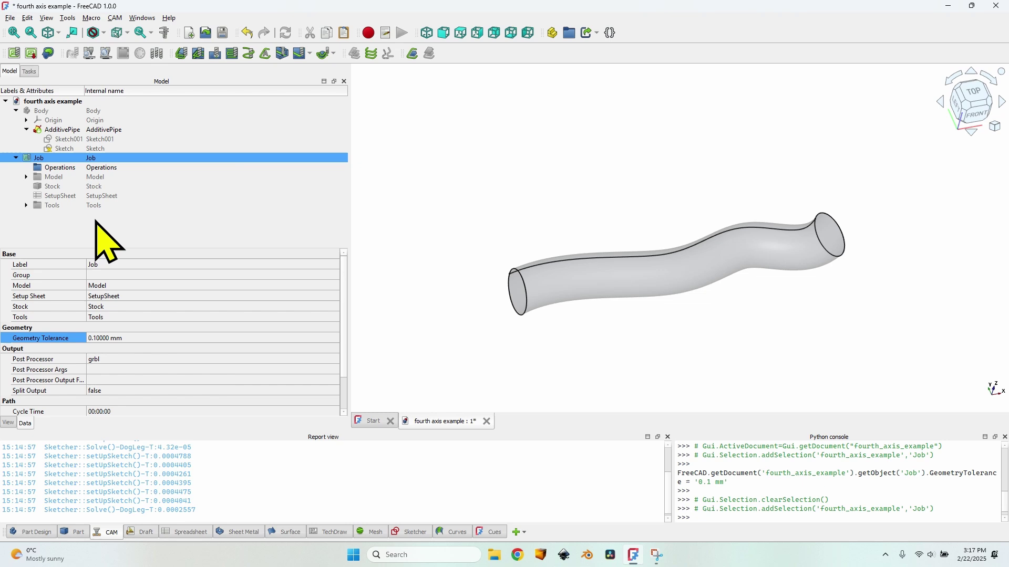
pyautogui.click(333, 53)
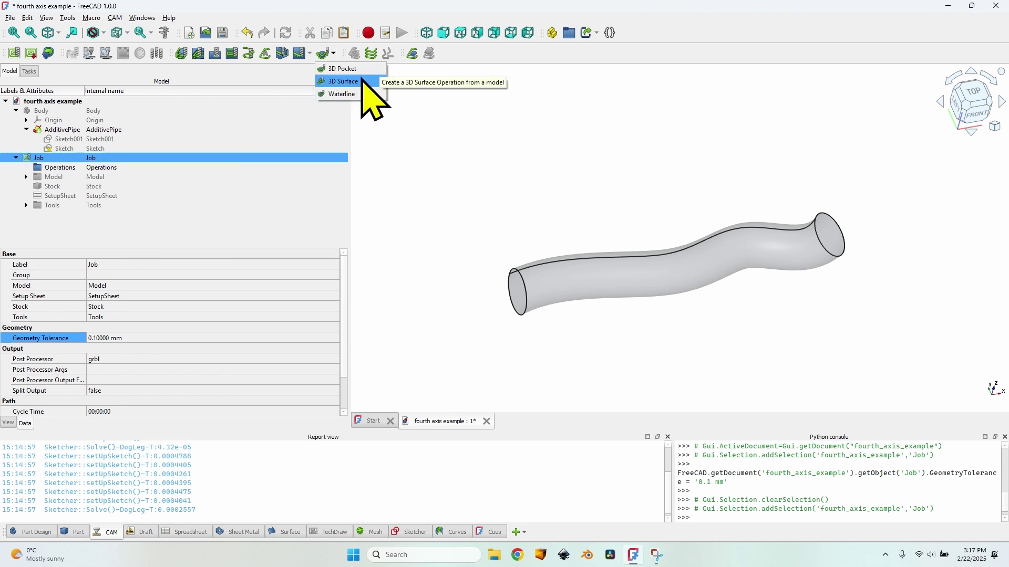
# Step: Add a 3D Surface operation with a Stock bounding box and Rotational scan type
pyautogui.click(363, 81)
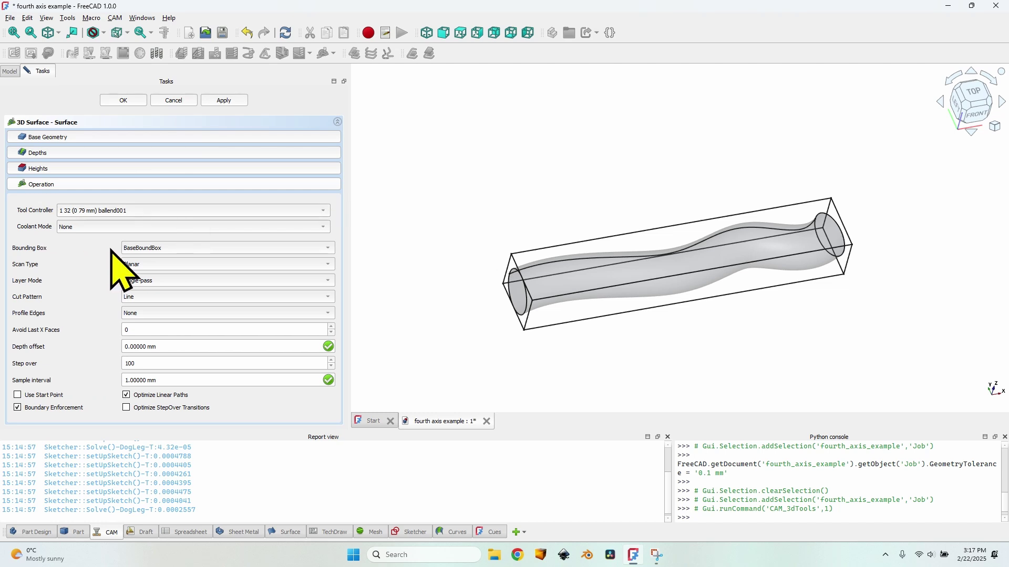
pyautogui.click(152, 253)
pyautogui.click(160, 260)
pyautogui.click(140, 263)
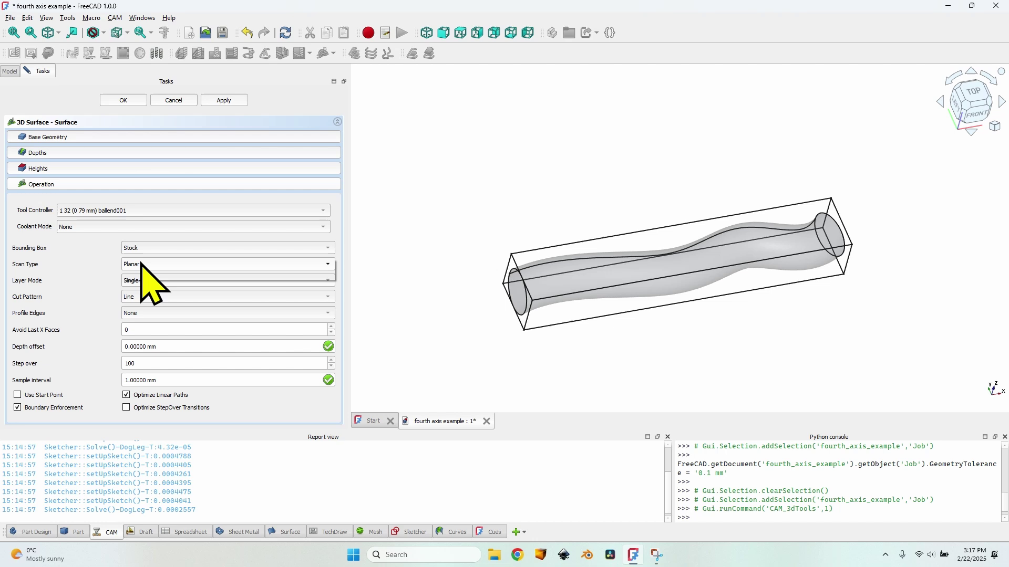
pyautogui.click(181, 277)
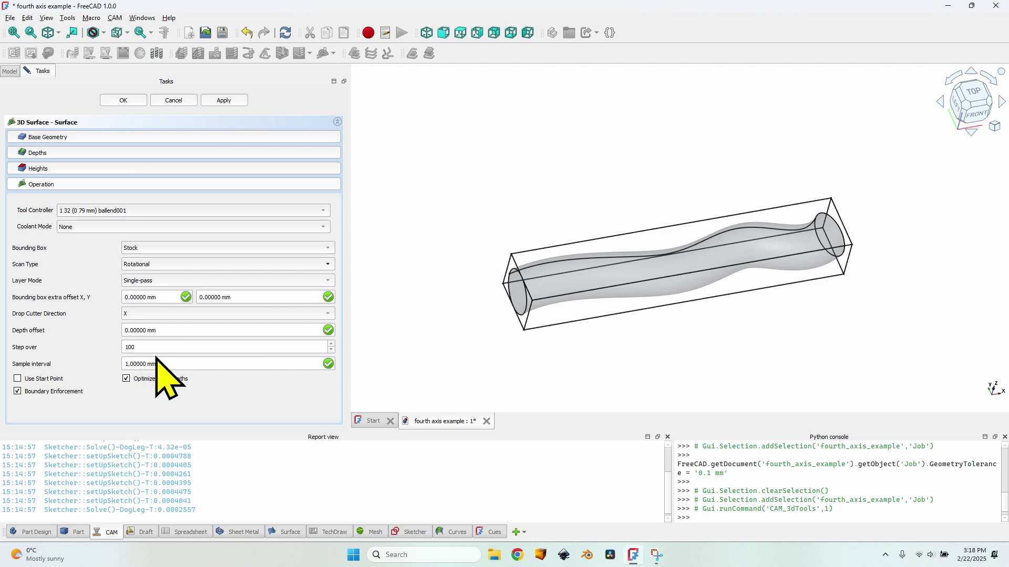
# Step: Compute the 3D Surface operation and inspect the rotational toolpath wrapped around the pipe
pyautogui.click(122, 101)
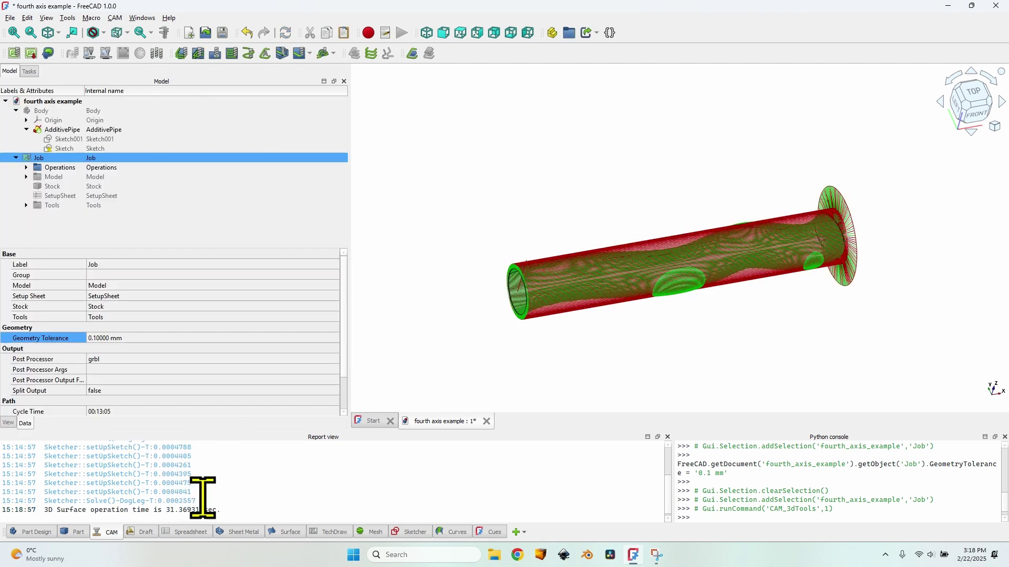
pyautogui.scroll(6, 687, 293)
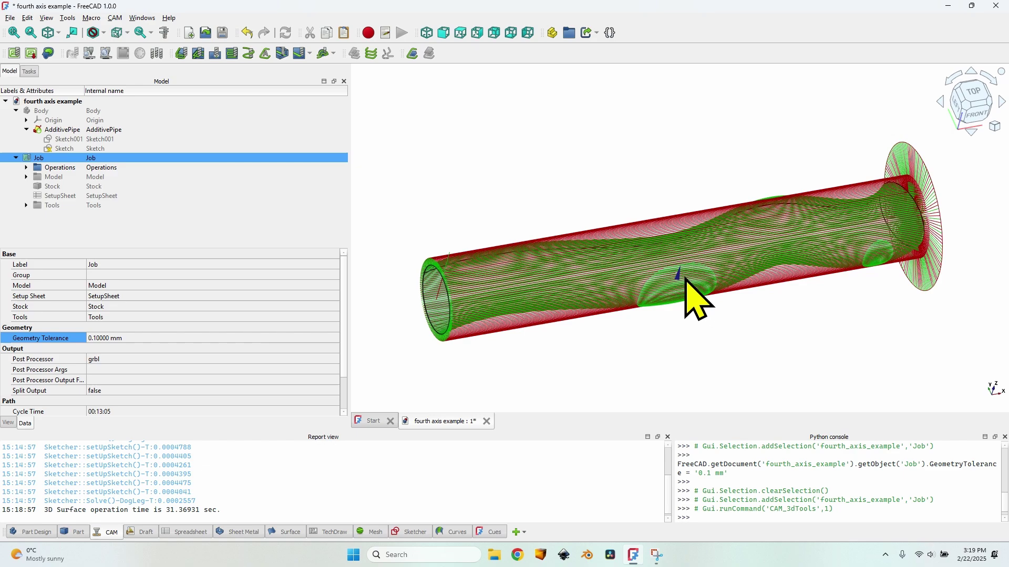
pyautogui.moveTo(708, 348); pyautogui.dragTo(716, 174, button='middle')
pyautogui.scroll(-5, 716, 210)
pyautogui.scroll(5, 765, 259)
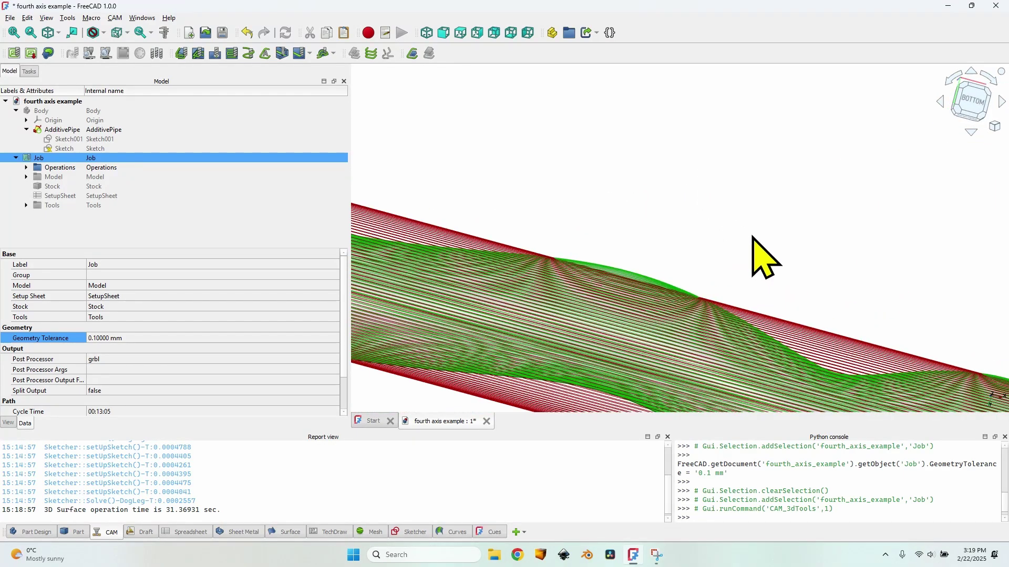
pyautogui.scroll(-5, 604, 276)
pyautogui.moveTo(642, 259)
pyautogui.mouseDown(button='middle')
pyautogui.moveTo(567, 243)
pyautogui.moveTo(601, 277)
pyautogui.moveTo(460, 298)
pyautogui.mouseUp(button='middle')
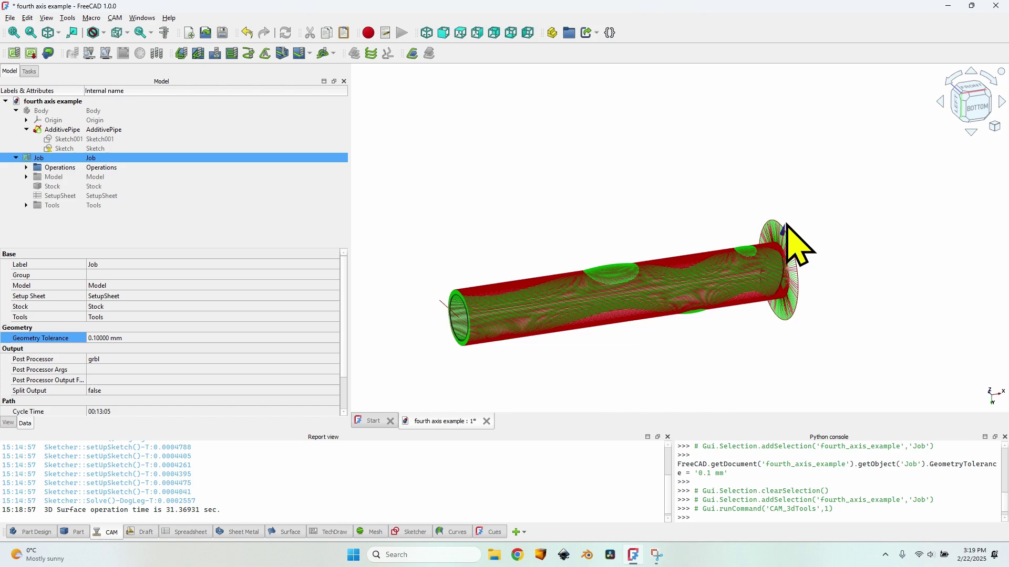
pyautogui.scroll(2, 531, 320)
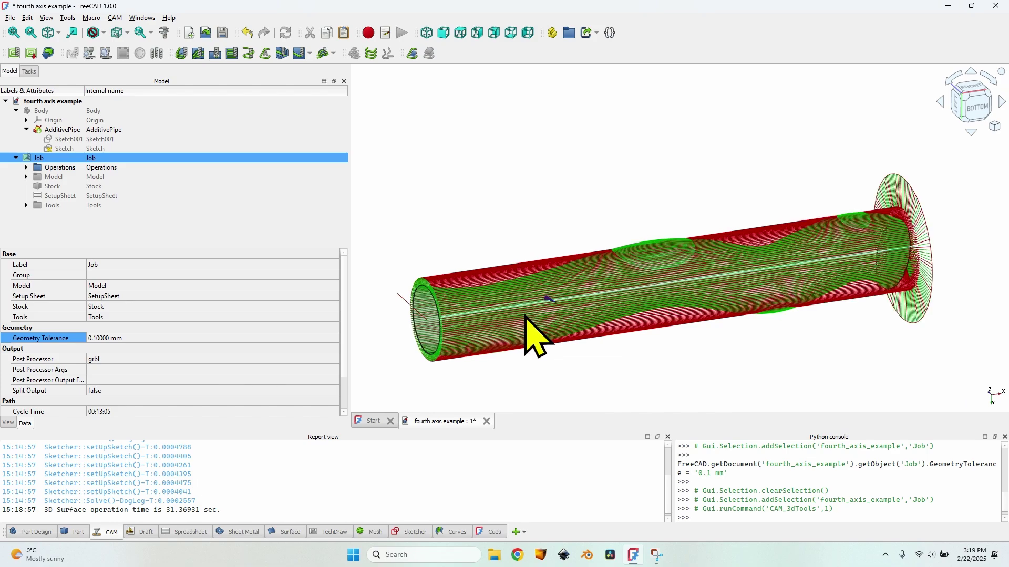
pyautogui.moveTo(527, 318); pyautogui.dragTo(490, 263, button='middle')
pyautogui.scroll(5, 433, 289)
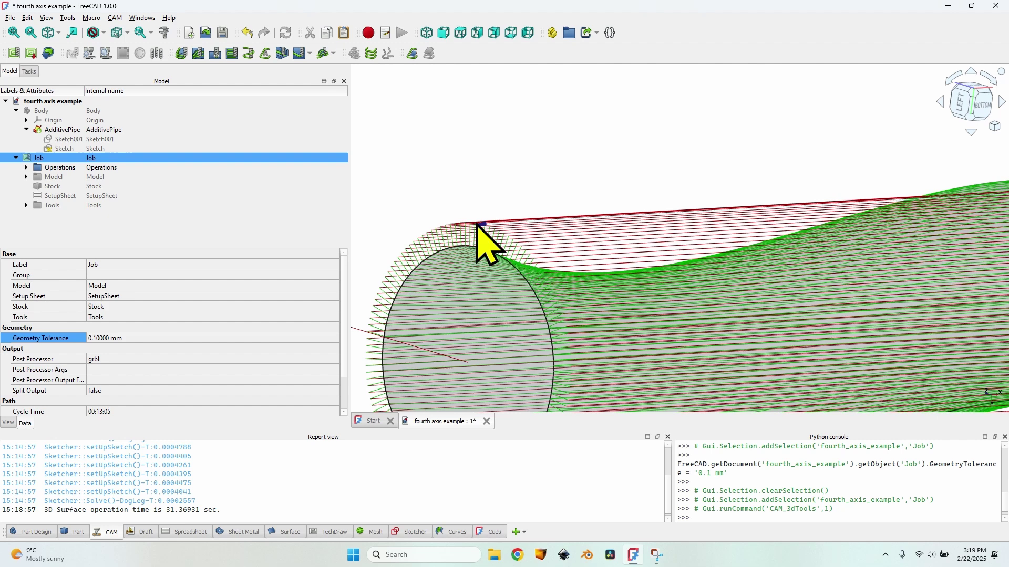
pyautogui.scroll(-5, 483, 231)
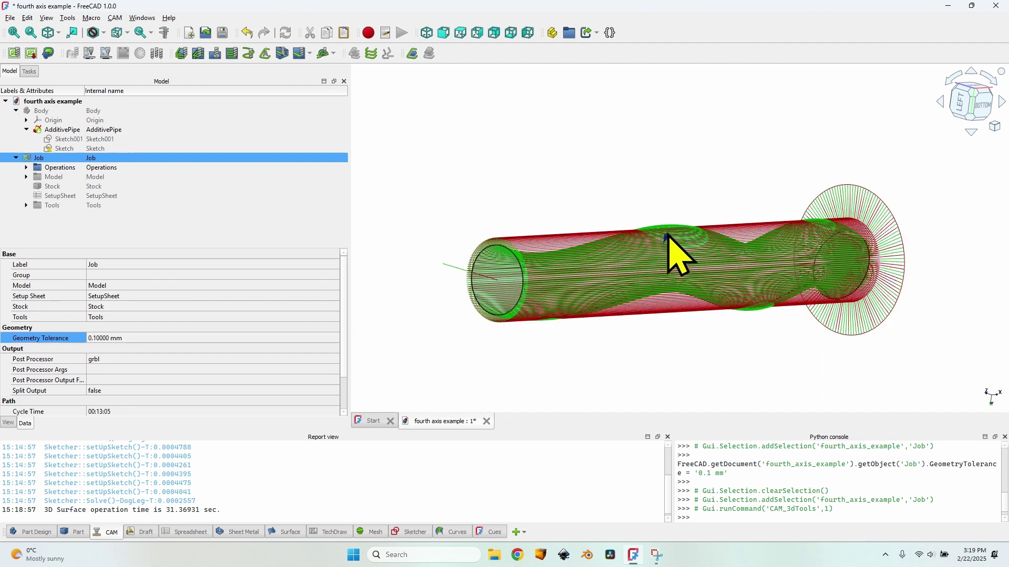
# Step: Set the job's default Safe offset to 15 mm
pyautogui.click(27, 167)
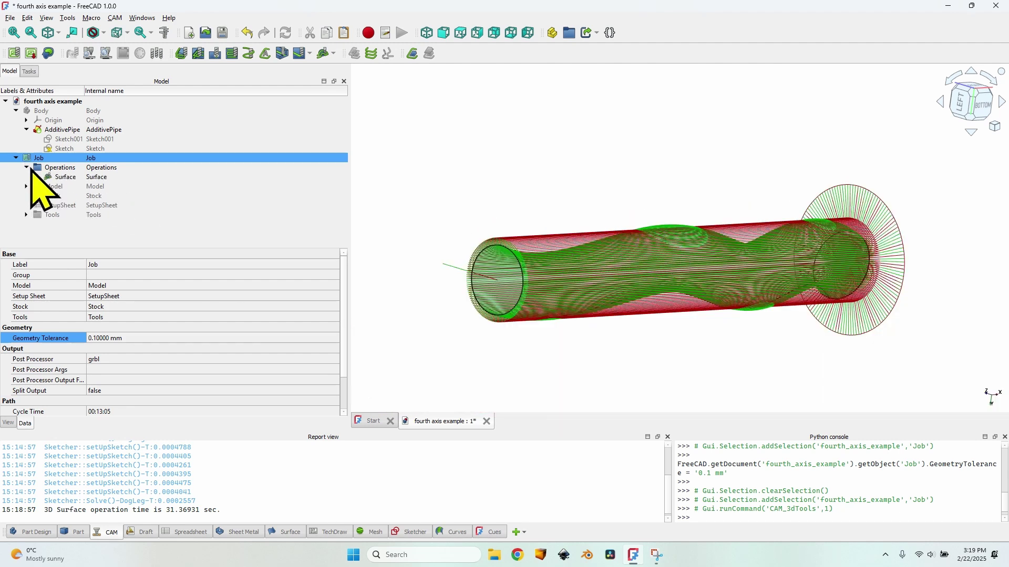
pyautogui.click(67, 177)
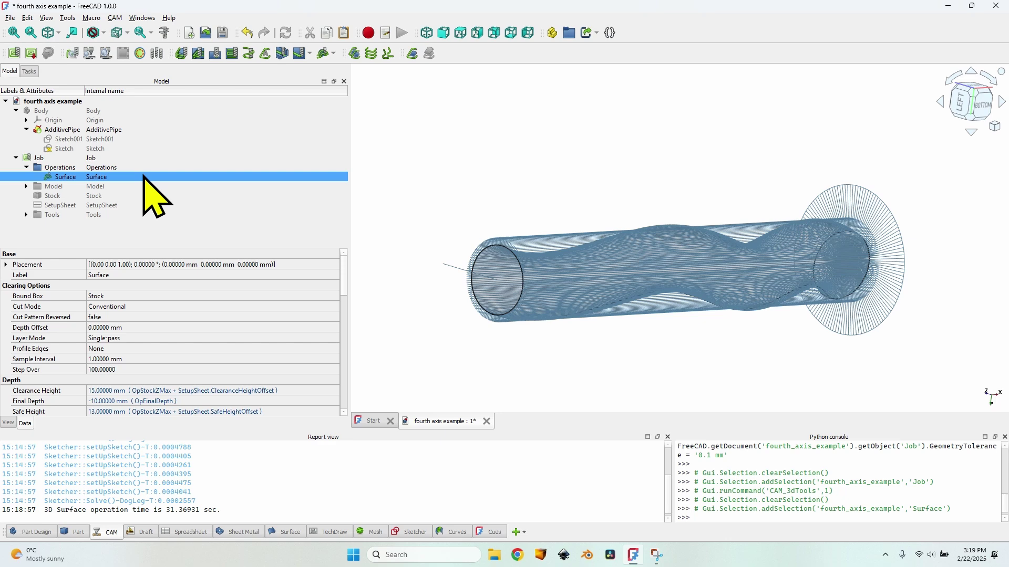
pyautogui.click(570, 184)
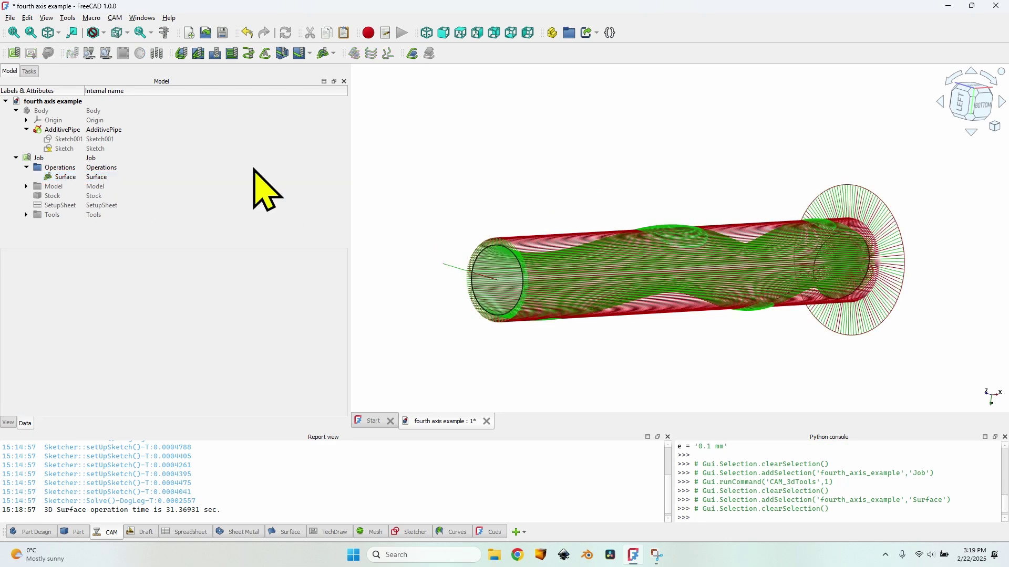
pyautogui.doubleClick(42, 158)
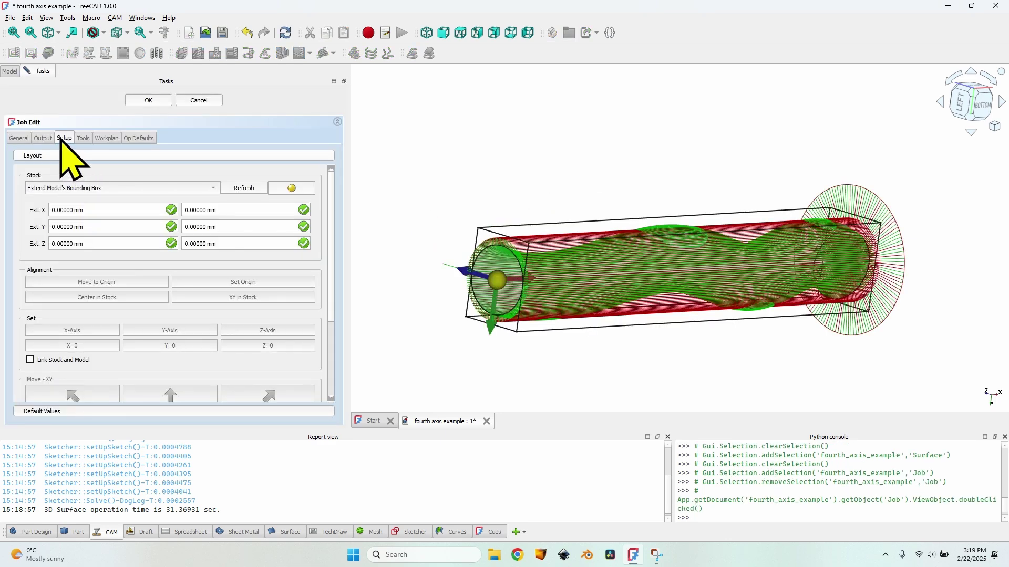
pyautogui.click(55, 413)
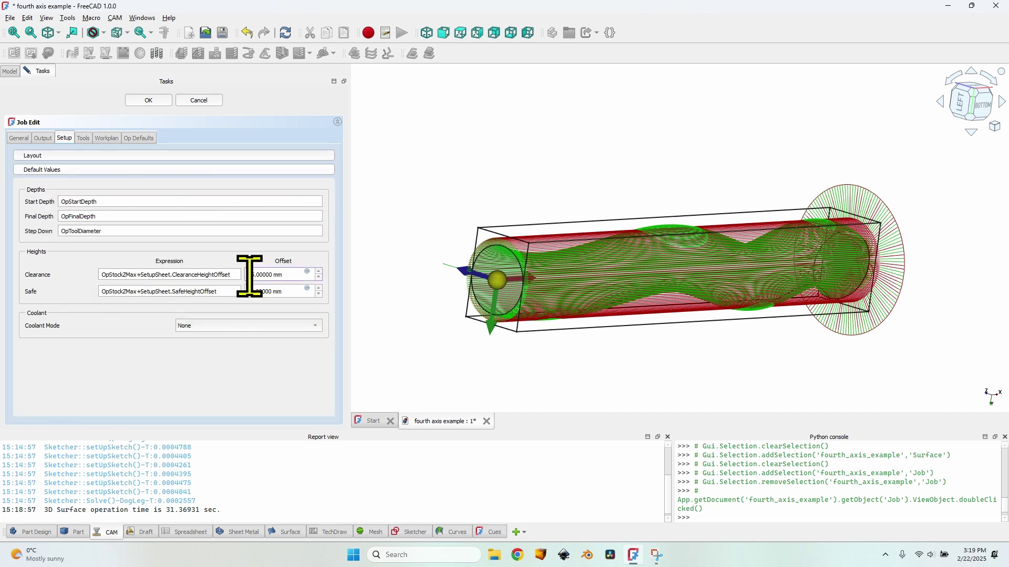
pyautogui.click(253, 292)
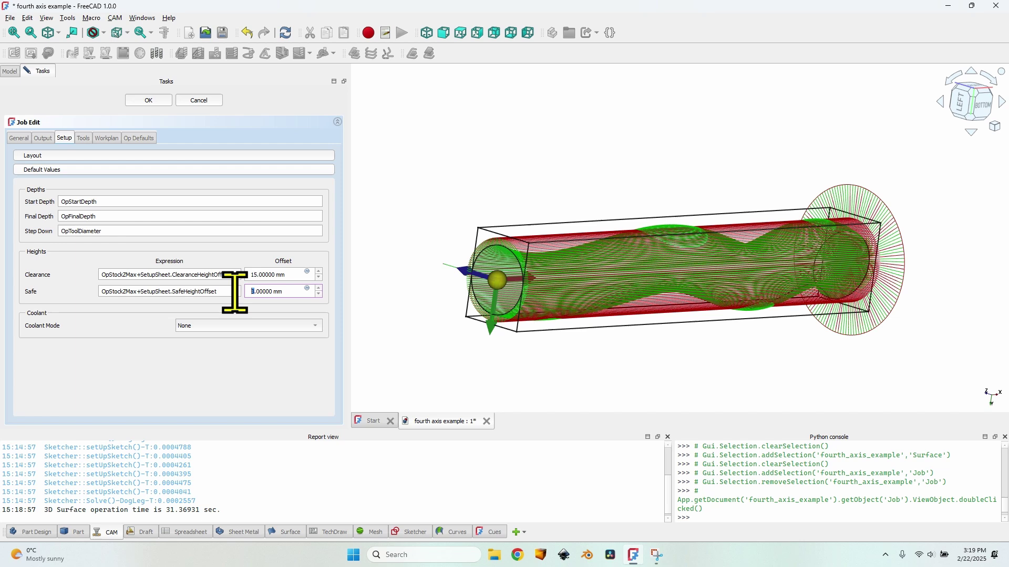
pyautogui.write('15')
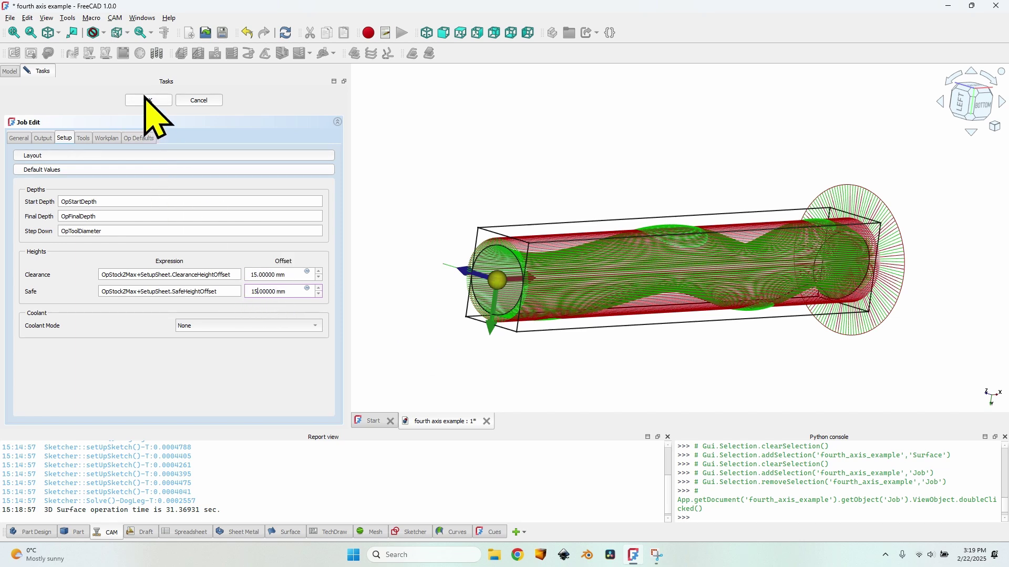
pyautogui.click(152, 100)
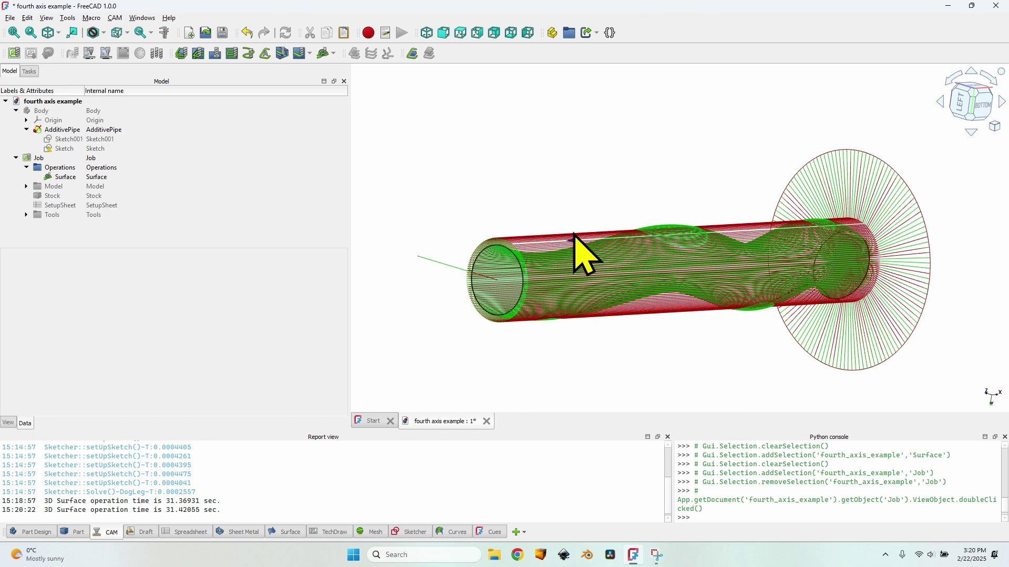
# Step: Switch the Surface operation's Cut Mode to Climb and recompute it
pyautogui.click(74, 178)
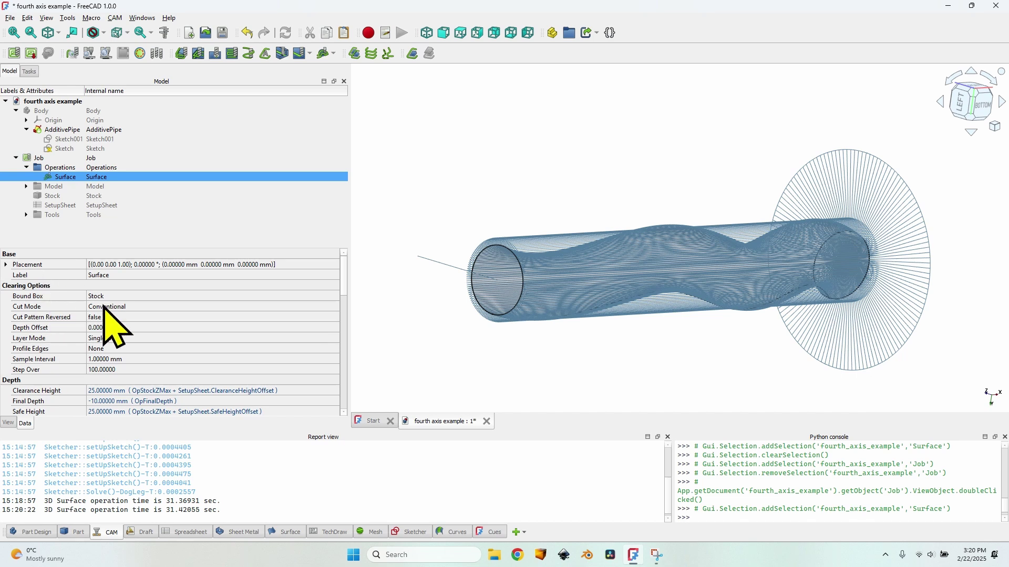
pyautogui.click(123, 309)
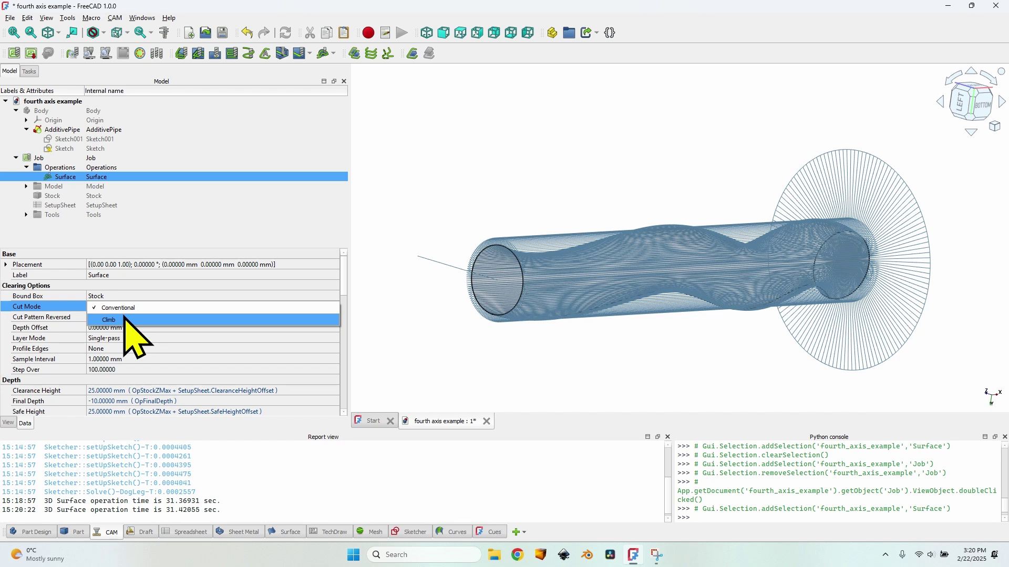
pyautogui.click(124, 319)
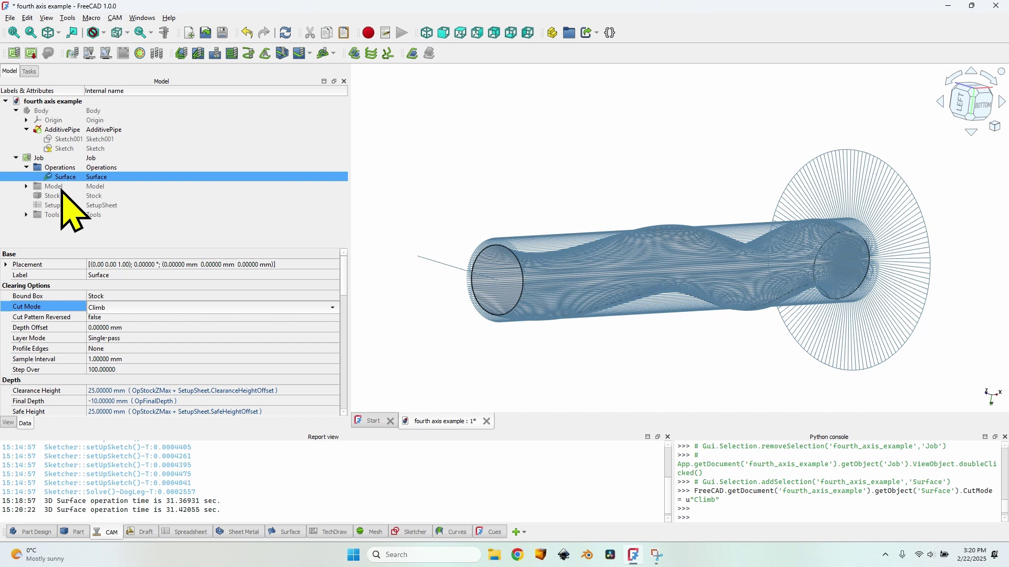
pyautogui.doubleClick(73, 179)
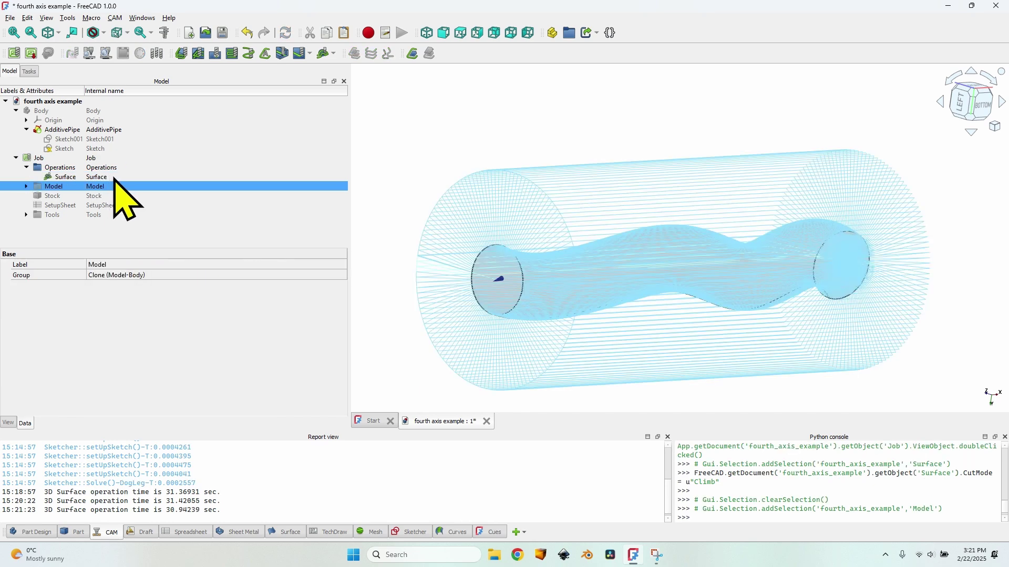
pyautogui.click(112, 186)
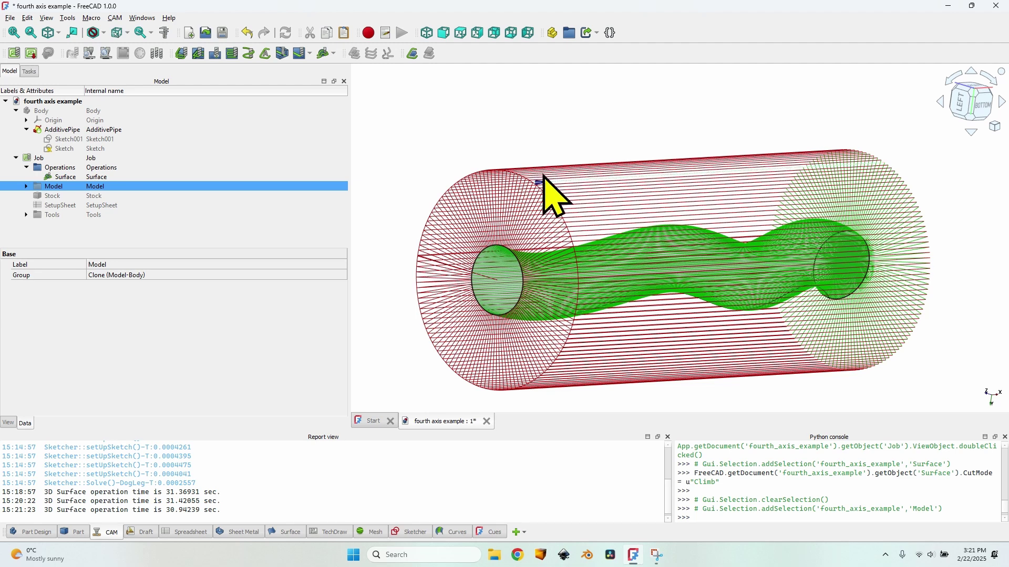
# Step: Append '+ 10 mm' to the Surface operation's Safe and Clearance Height expressions
pyautogui.doubleClick(80, 178)
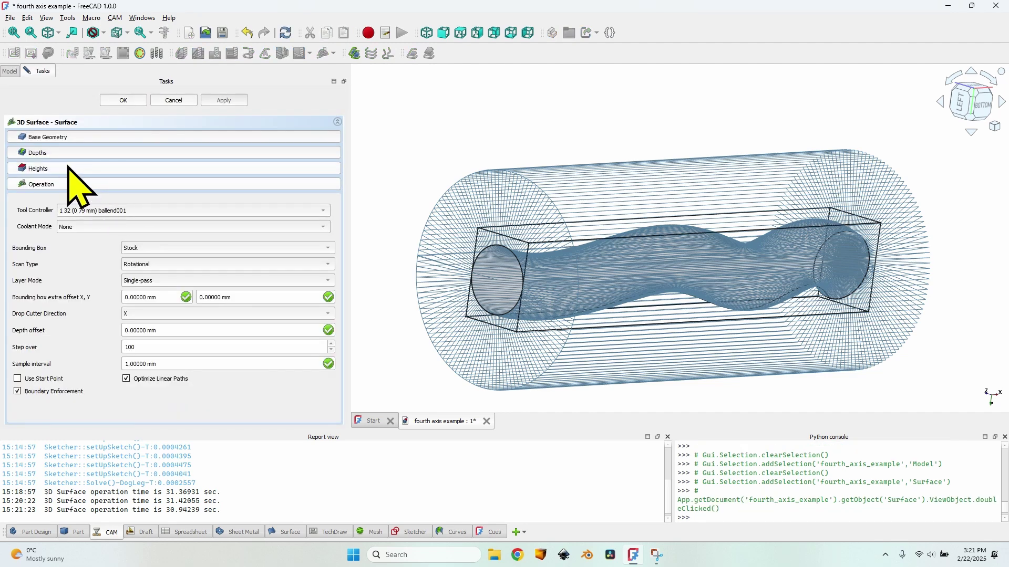
pyautogui.click(68, 167)
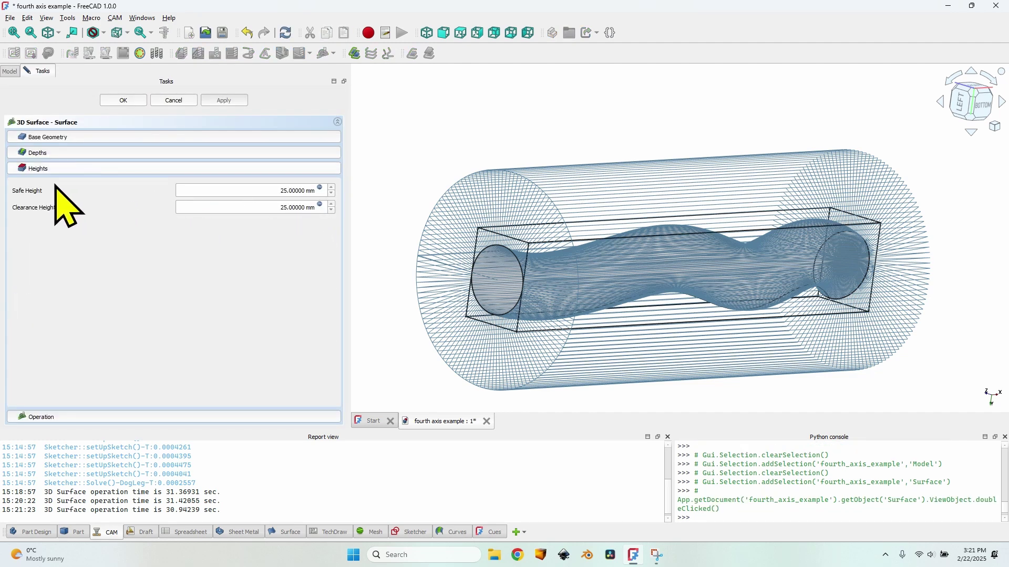
pyautogui.click(320, 188)
pyautogui.click(309, 207)
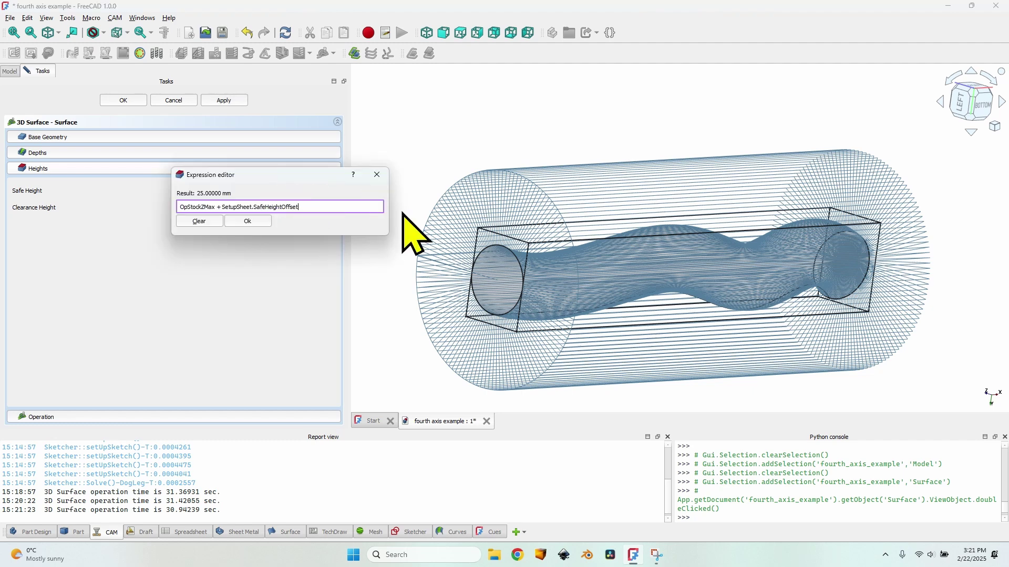
pyautogui.write('+10')
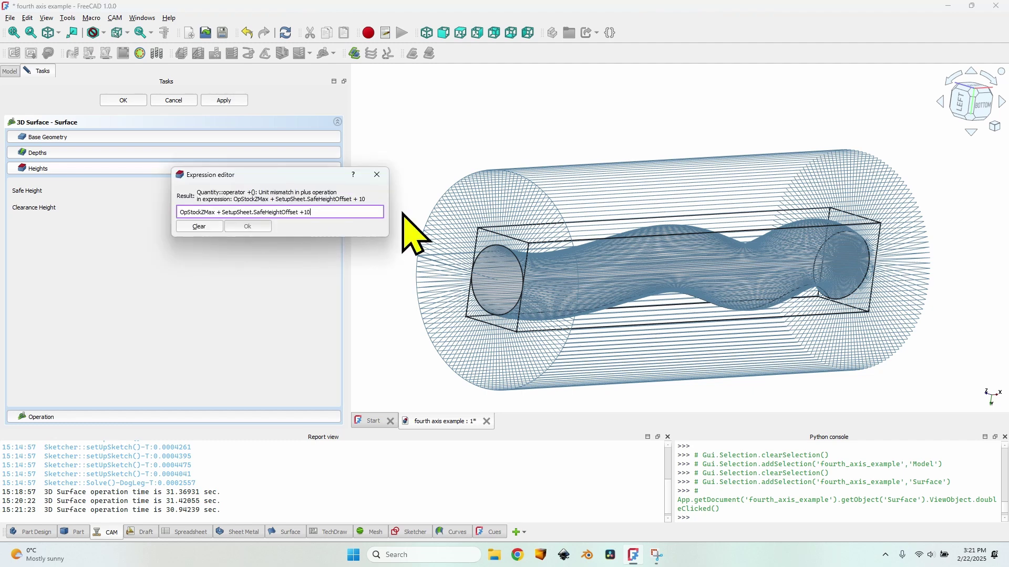
pyautogui.write(' mm')
pyautogui.press('Return')
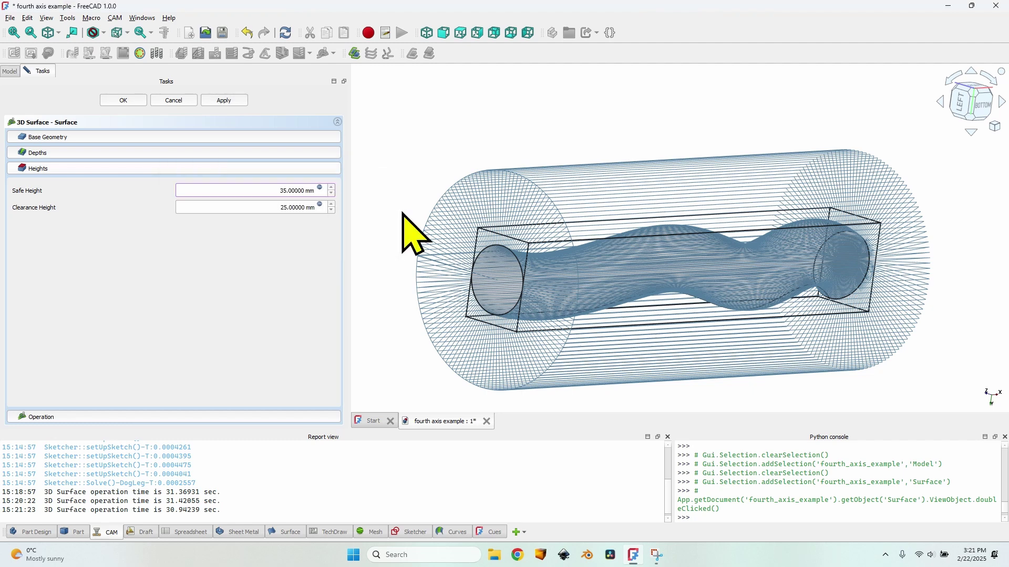
pyautogui.click(320, 208)
pyautogui.click(323, 222)
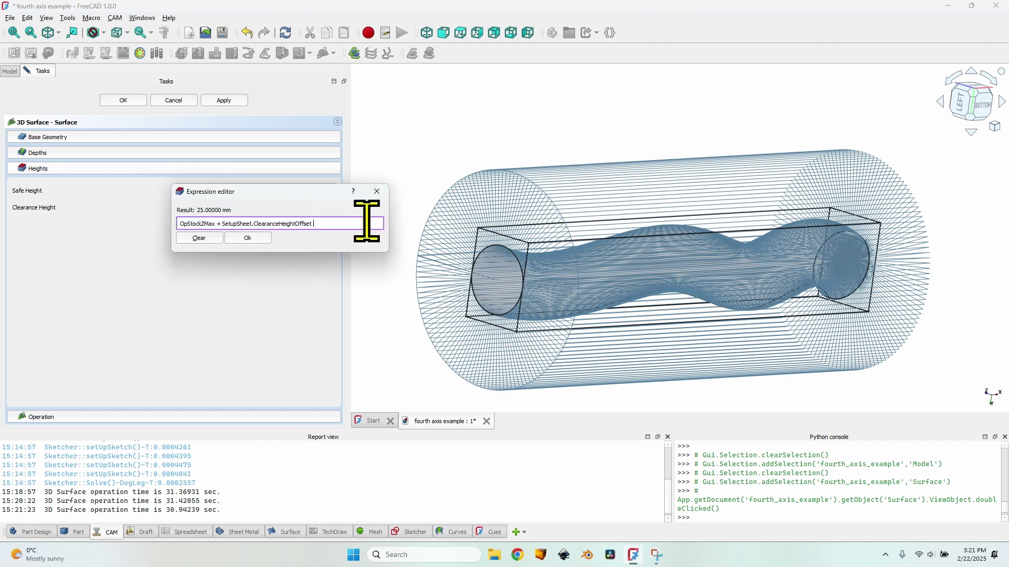
pyautogui.write('+ 10 mm')
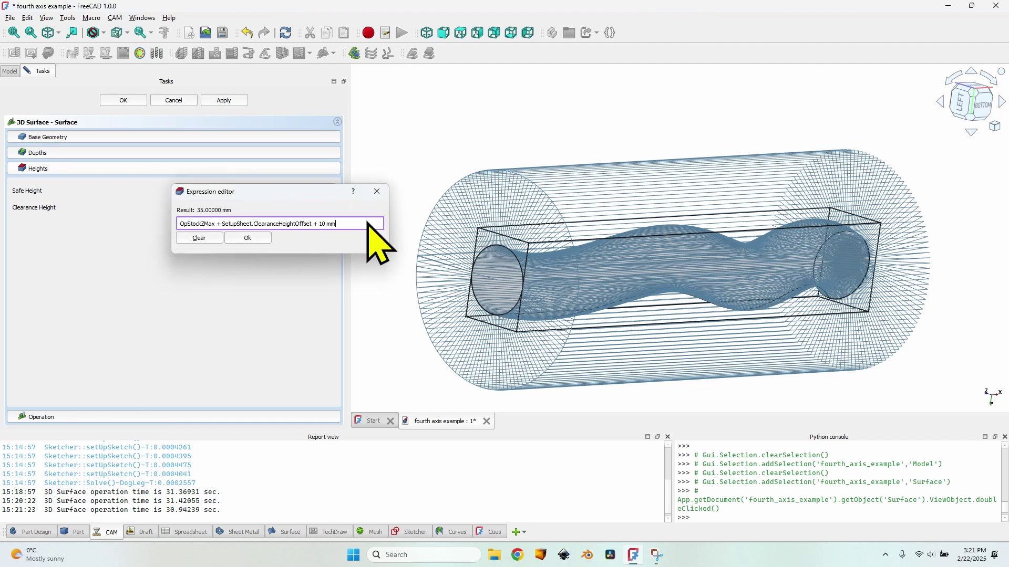
pyautogui.press('Return')
pyautogui.click(131, 100)
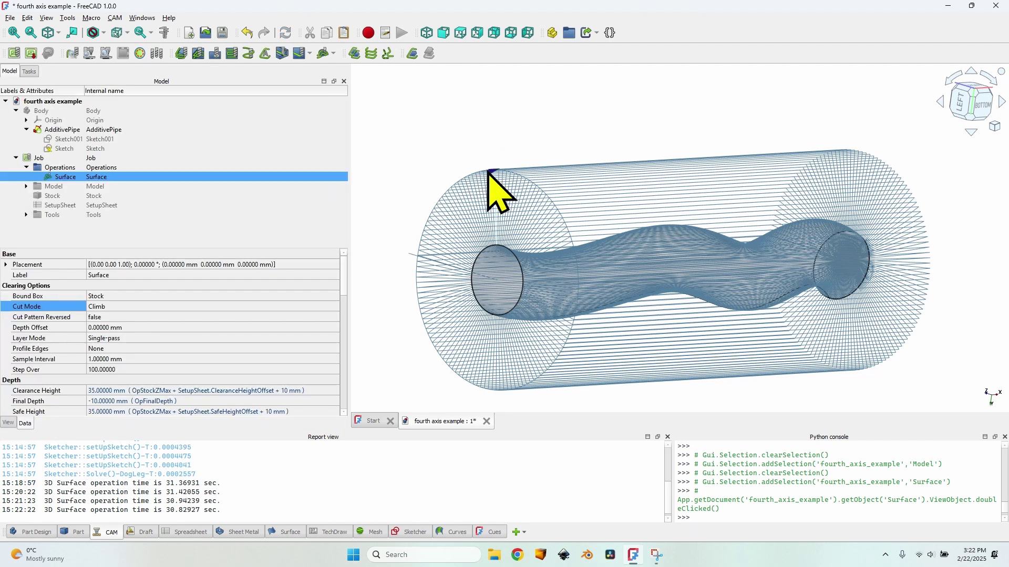
# Step: Reset the job's default Clearance and Safe offsets to 0 mm
pyautogui.doubleClick(59, 158)
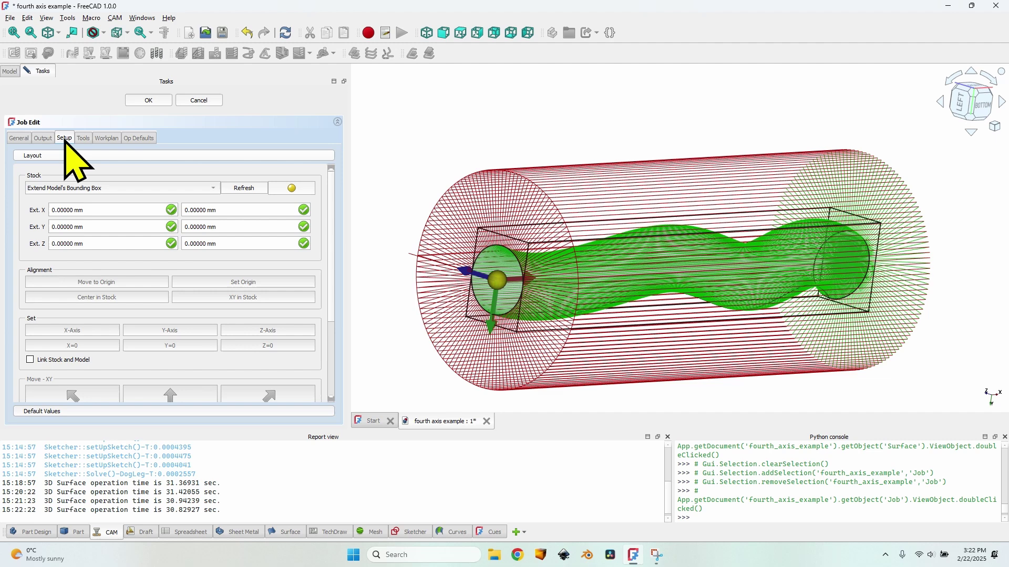
pyautogui.click(95, 411)
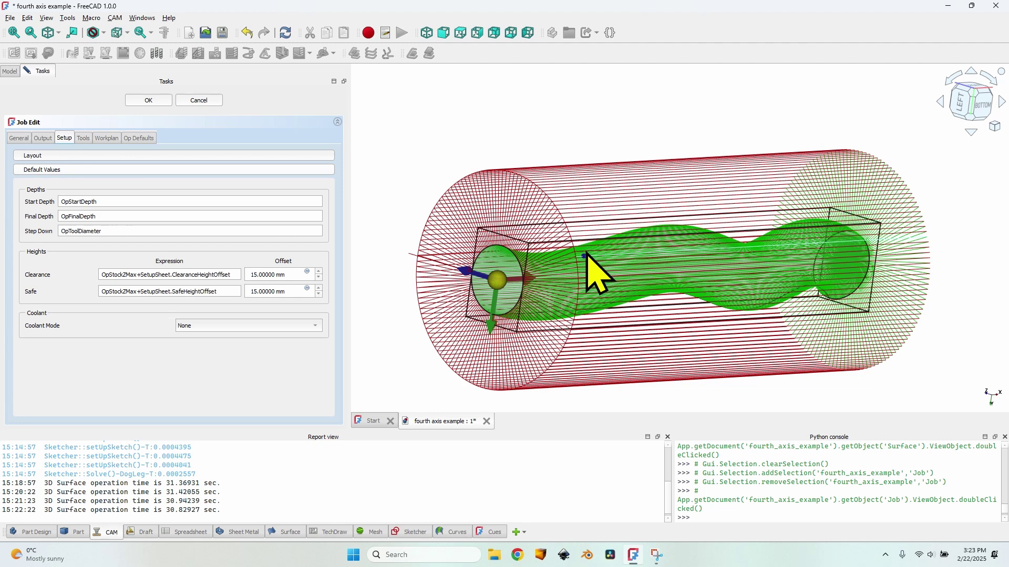
pyautogui.doubleClick(253, 274)
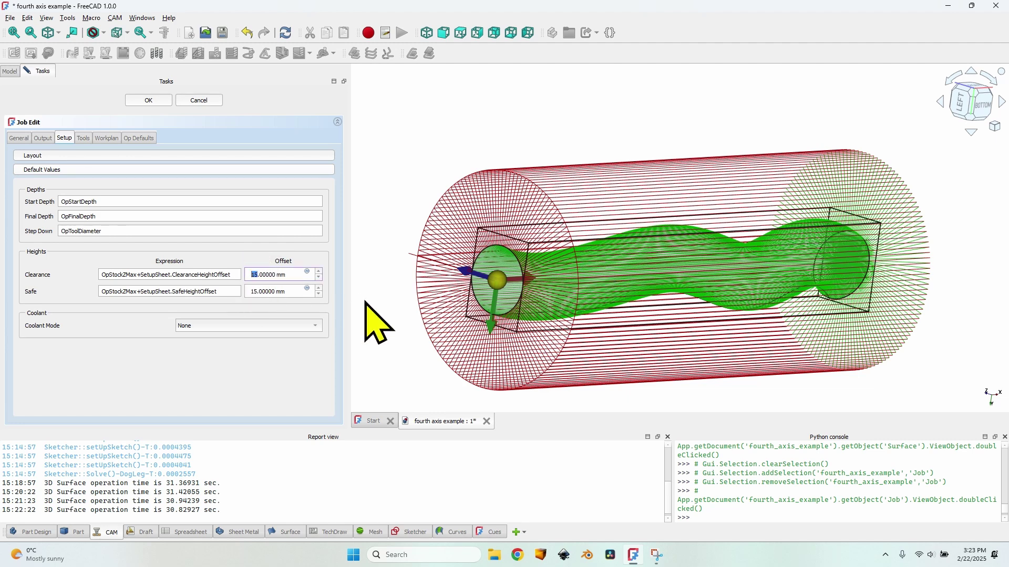
pyautogui.write('0')
pyautogui.doubleClick(255, 292)
pyautogui.write('0')
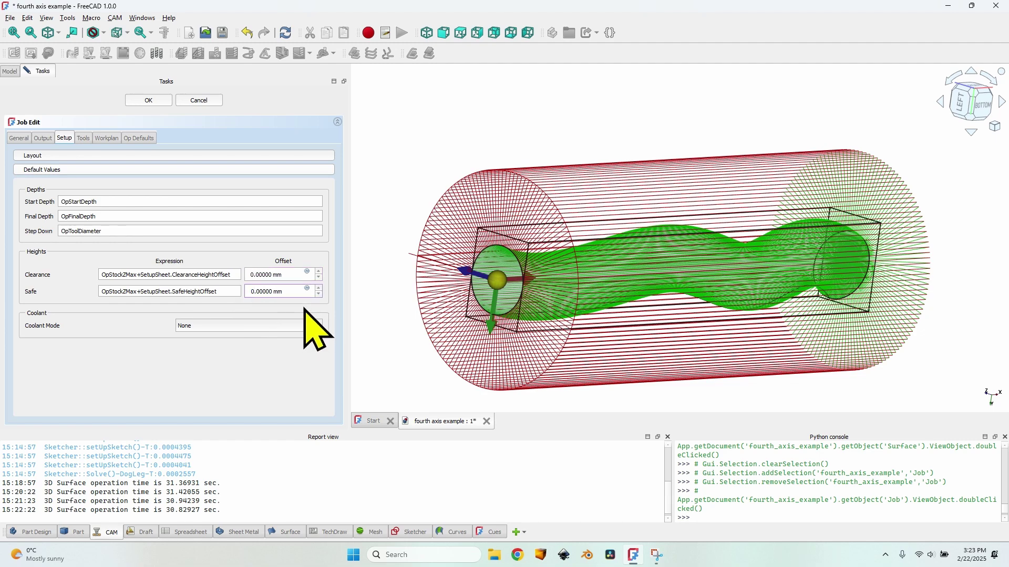
pyautogui.moveTo(480, 266); pyautogui.dragTo(586, 272, button='middle')
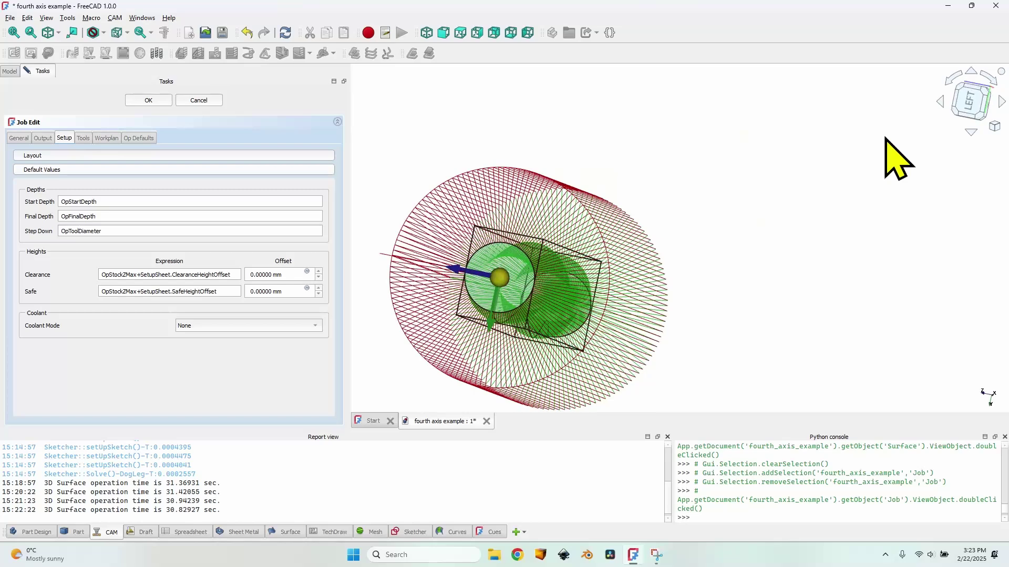
pyautogui.click(972, 103)
pyautogui.scroll(4, 520, 339)
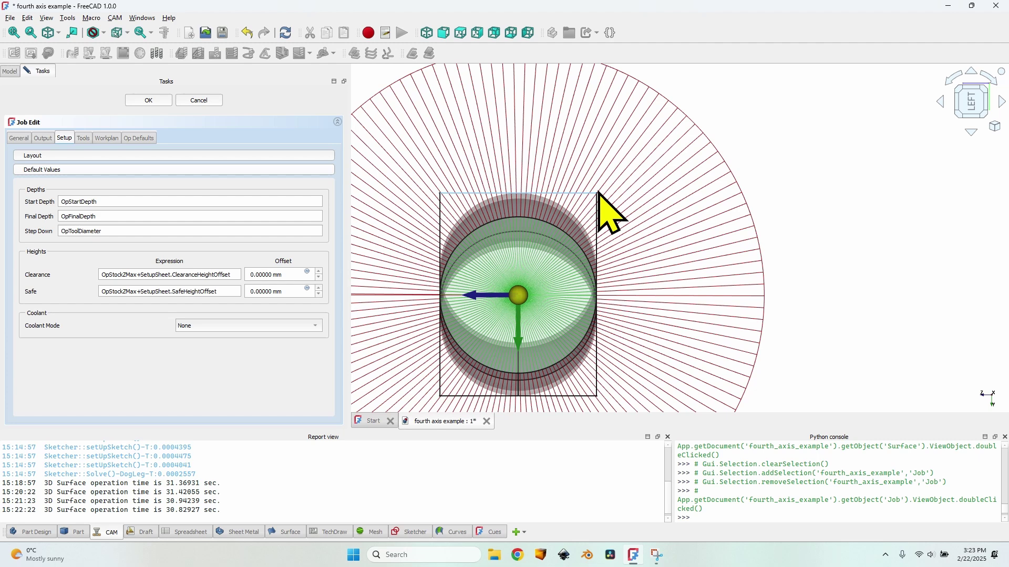
pyautogui.click(153, 99)
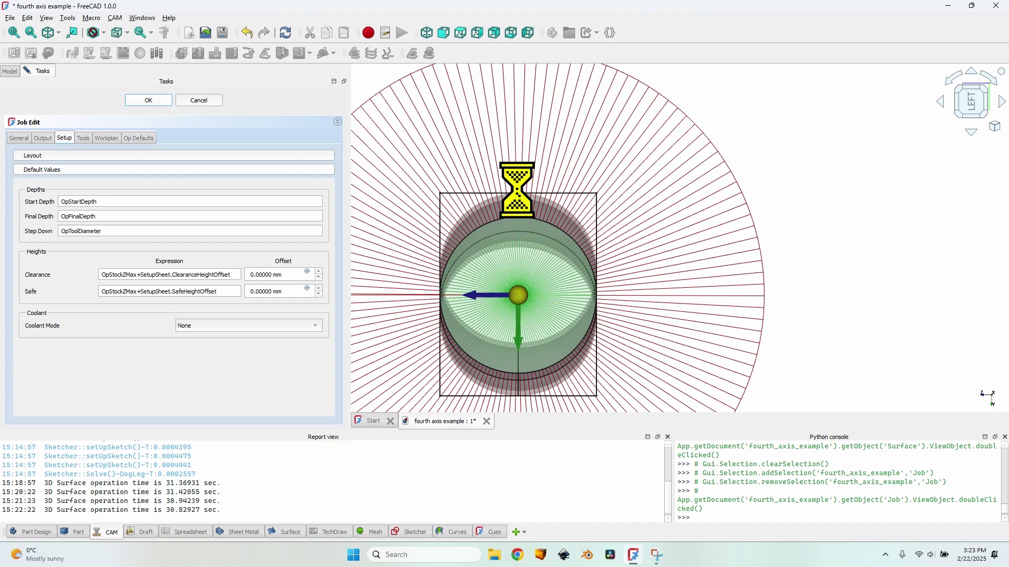
# Step: Hide the Stock and view the Surface operation's toolpath from an oblique angle
pyautogui.scroll(-3, 597, 253)
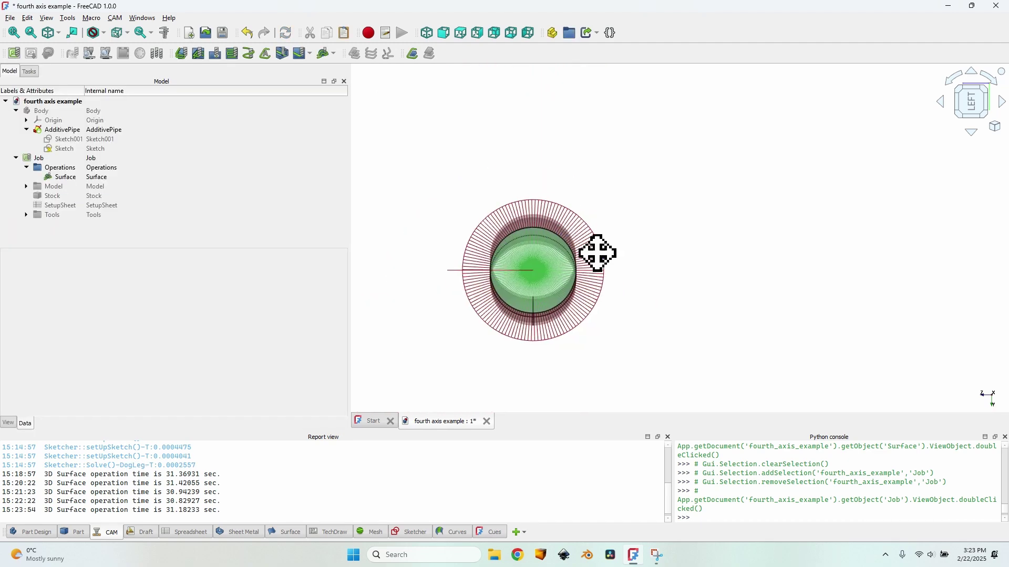
pyautogui.moveTo(598, 253); pyautogui.dragTo(845, 153, button='middle')
pyautogui.click(62, 197)
pyautogui.press('space')
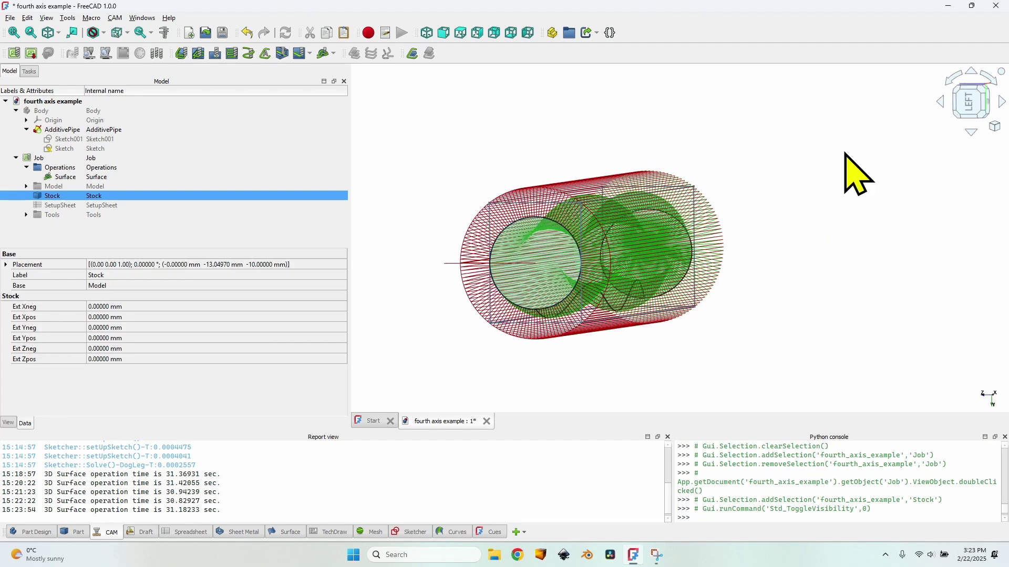
pyautogui.click(971, 103)
pyautogui.scroll(5, 518, 259)
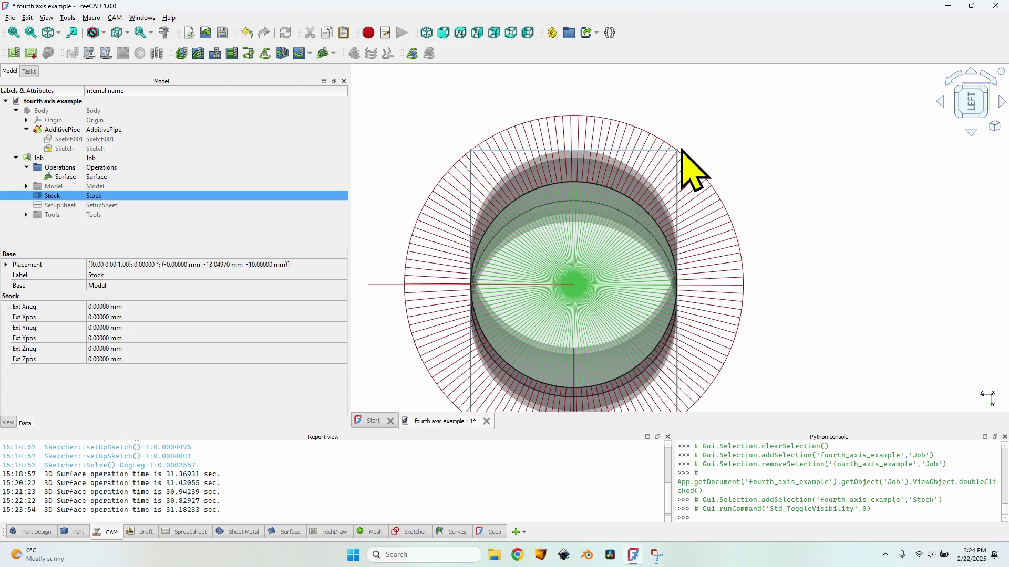
pyautogui.moveTo(608, 225); pyautogui.dragTo(536, 240, button='middle')
pyautogui.click(64, 177)
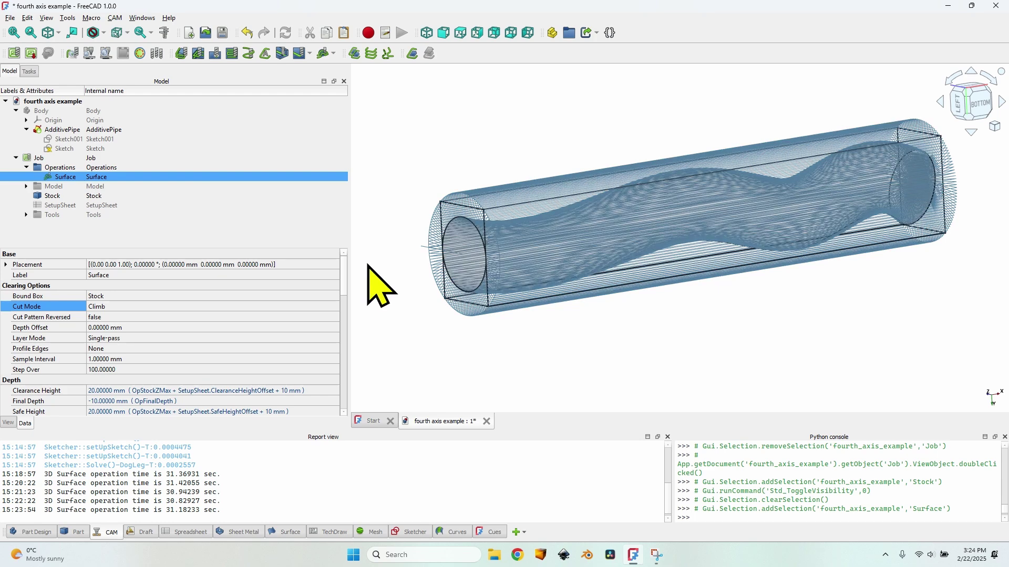
# Step: Post-process the whole job with grbl and save the G-code as 'fourth axis example.nc' on the Desktop
pyautogui.click(76, 158)
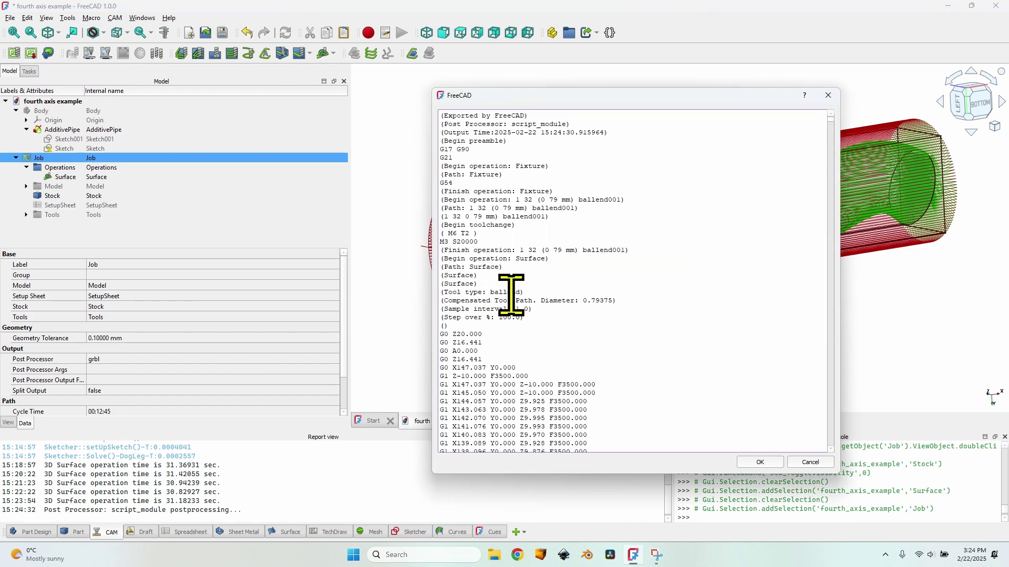
pyautogui.scroll(-3, 619, 217)
pyautogui.scroll(-15, 619, 217)
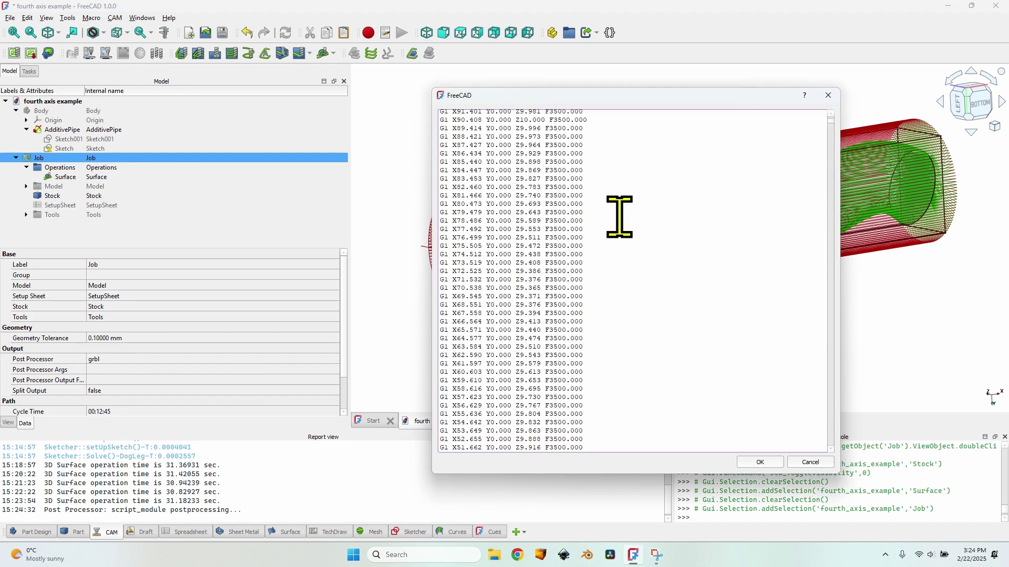
pyautogui.click(762, 464)
pyautogui.click(428, 276)
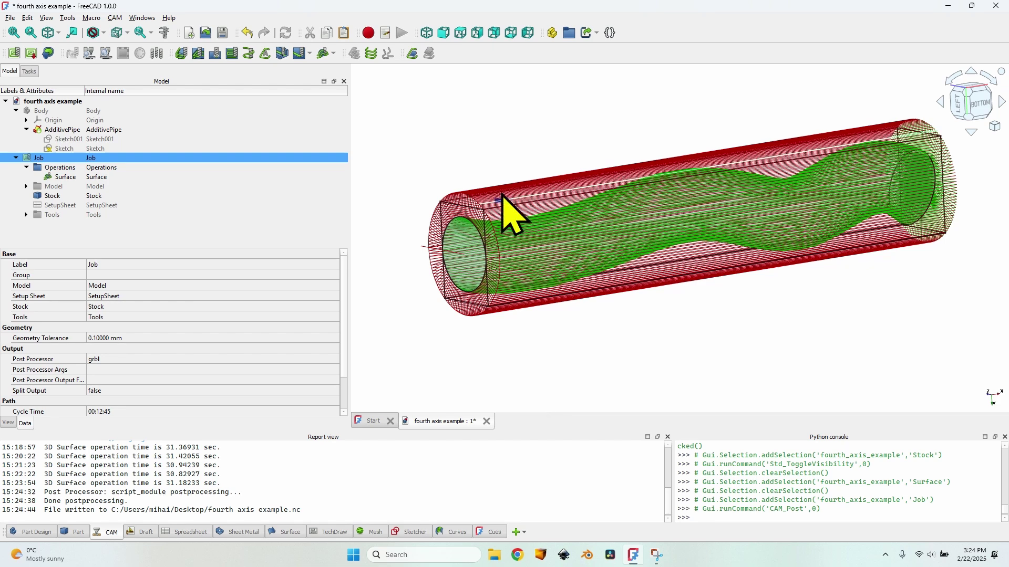
# Step: Orbit and zoom the 3D view to an angled look at the cylinder stock and toolpath
pyautogui.moveTo(505, 198); pyautogui.dragTo(925, 87, button='middle')
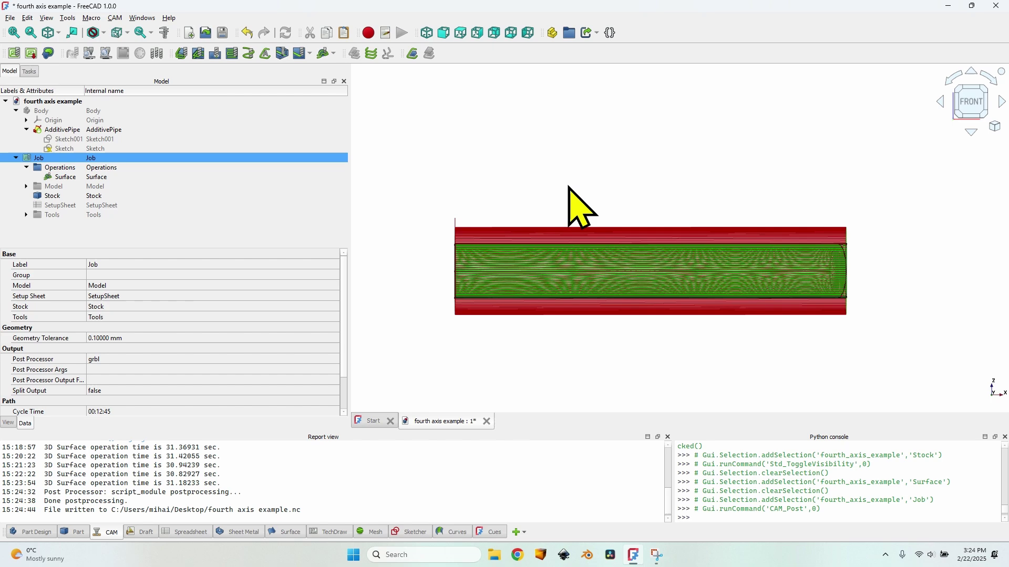
pyautogui.moveTo(570, 188); pyautogui.dragTo(718, 227, button='middle')
pyautogui.scroll(3, 587, 239)
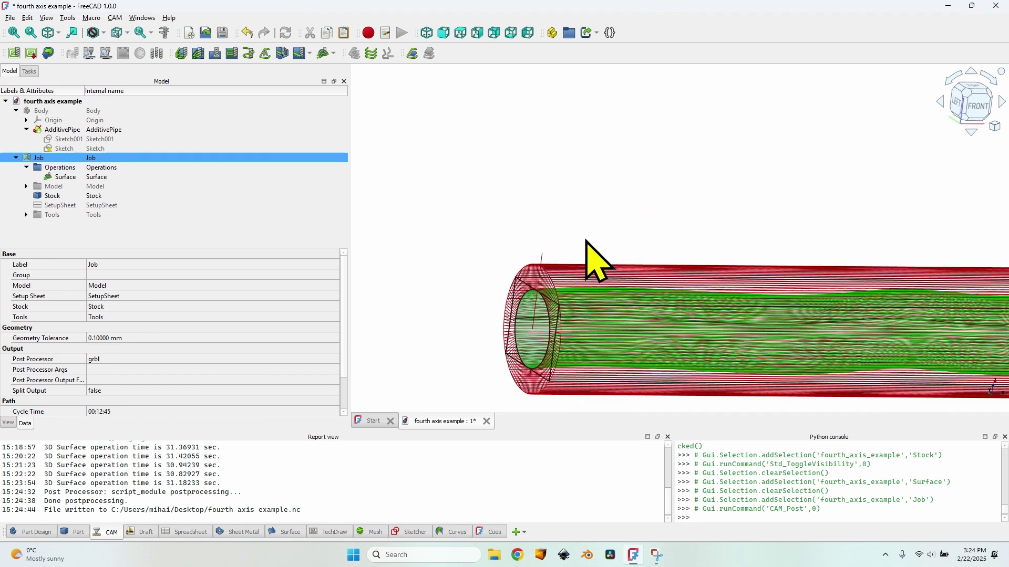
pyautogui.scroll(-3, 587, 240)
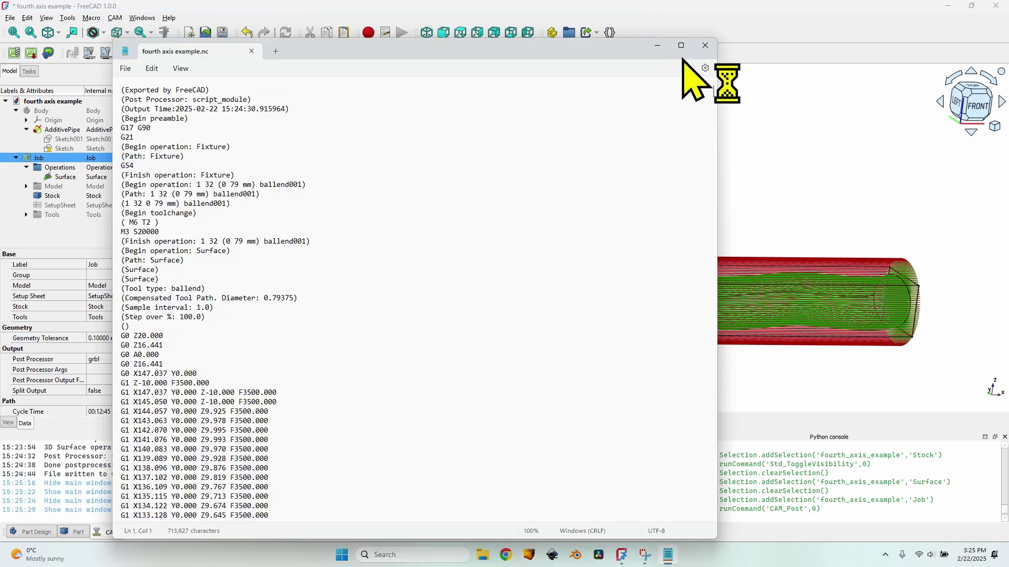
# Step: Maximize Notepad and scroll the G-code down to the first pass's '(End index angle 0.0)' marker
pyautogui.click(682, 46)
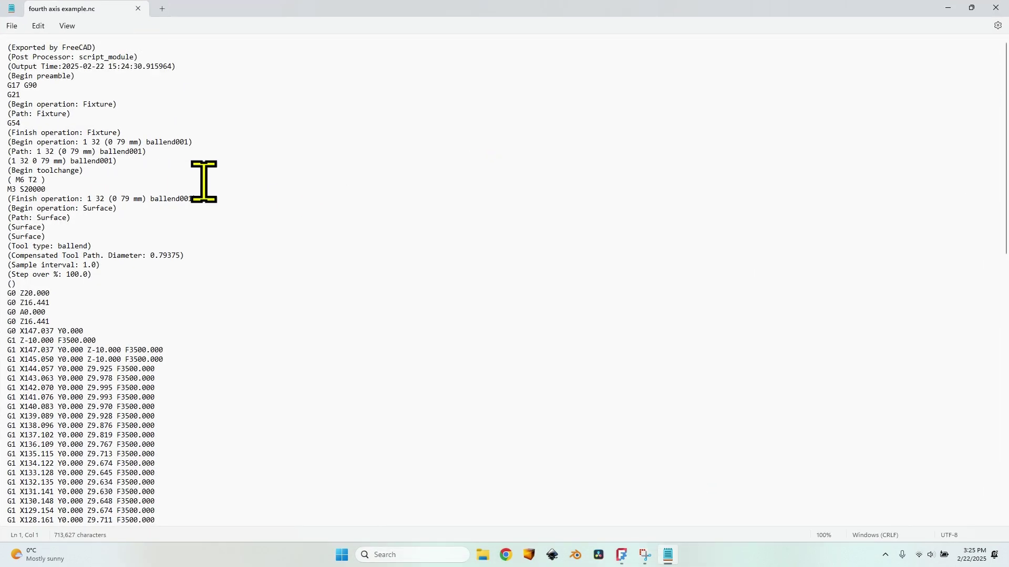
pyautogui.click(142, 151)
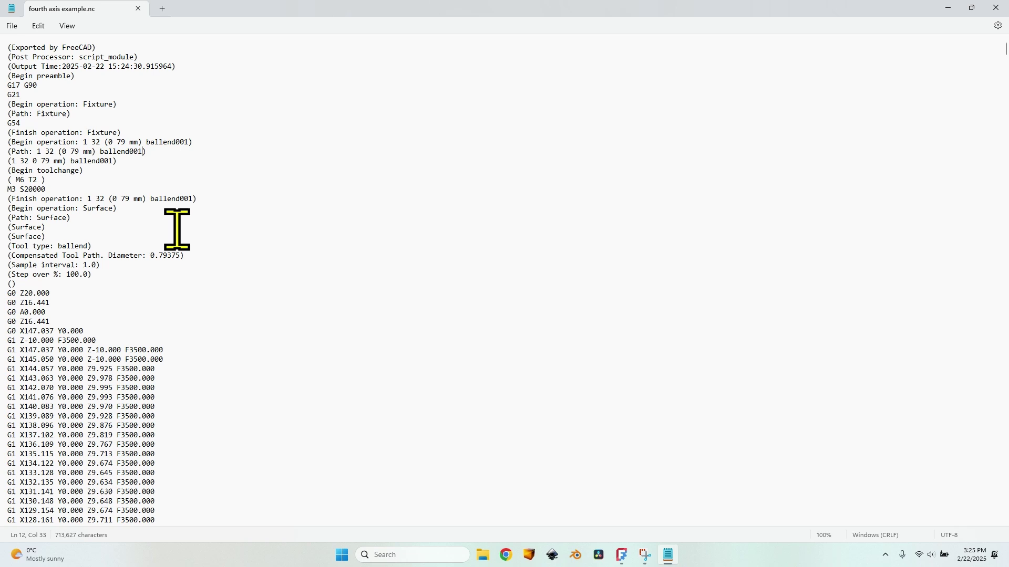
pyautogui.moveTo(32, 294); pyautogui.dragTo(157, 374)
pyautogui.scroll(-20, 157, 374)
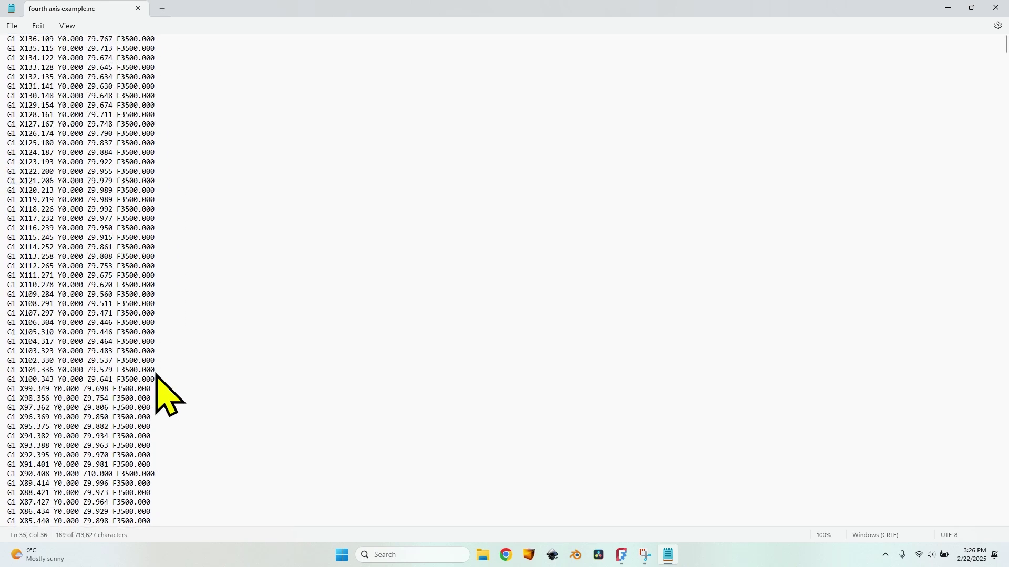
pyautogui.scroll(-14, 157, 374)
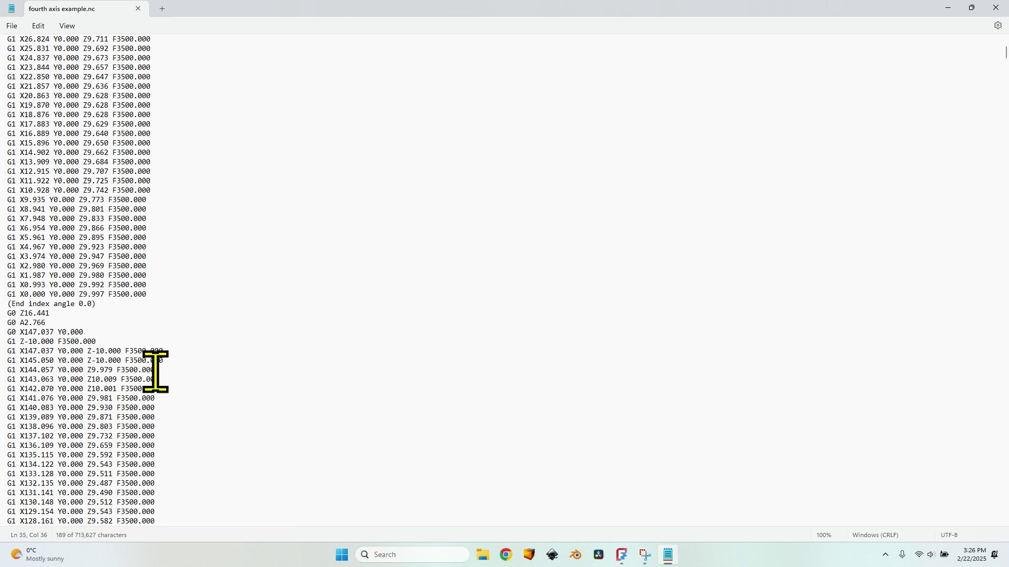
pyautogui.moveTo(11, 305); pyautogui.dragTo(97, 306)
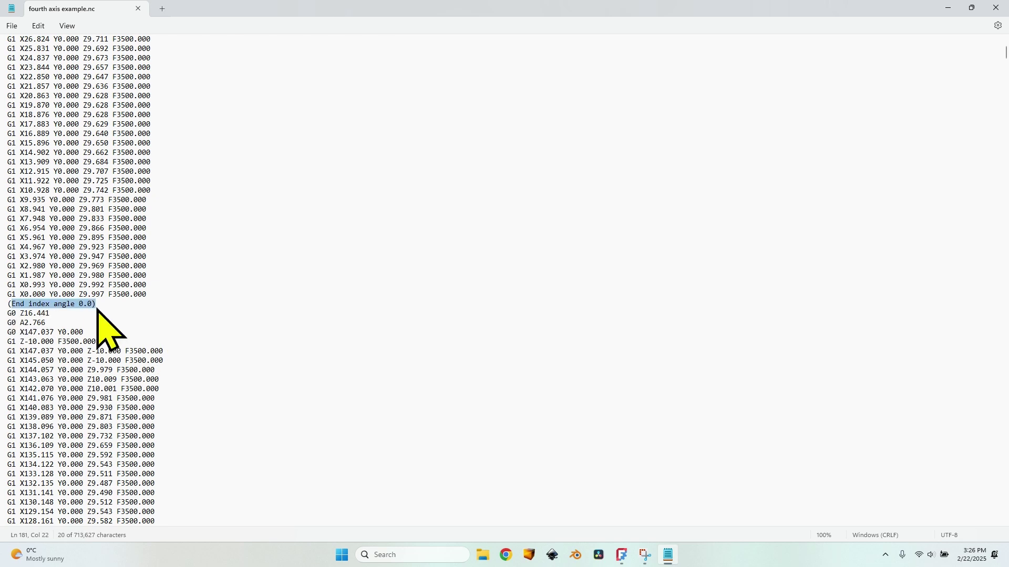
pyautogui.click(98, 305)
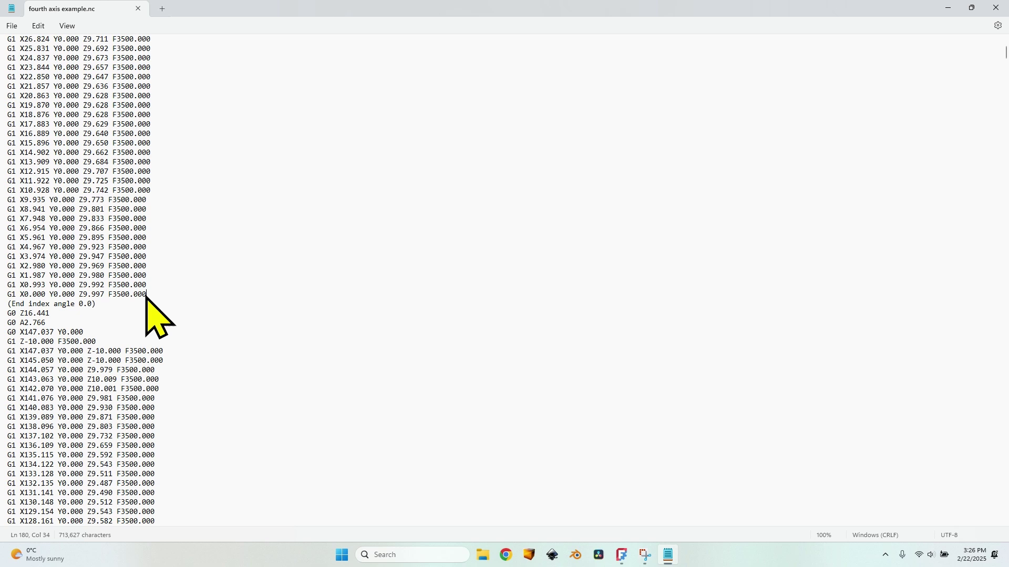
pyautogui.moveTo(147, 295); pyautogui.dragTo(145, 124)
# Step: Change the feed from F3500.000 to F500.000 on the X0.000 through X23.844 moves
pyautogui.click(119, 295)
pyautogui.press('BackSpace')
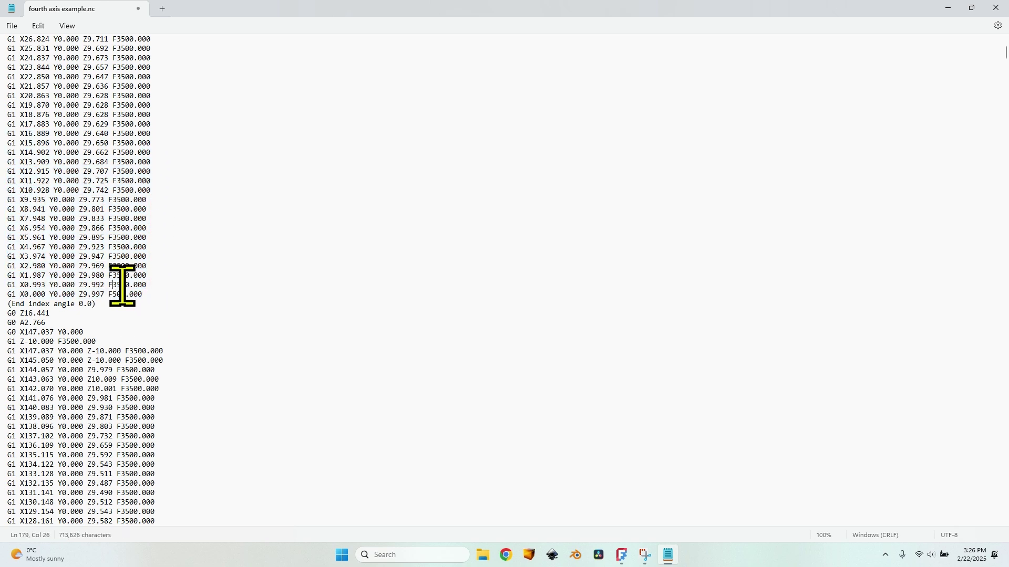
pyautogui.press('BackSpace')
pyautogui.press('Up')
pyautogui.press('BackSpace')
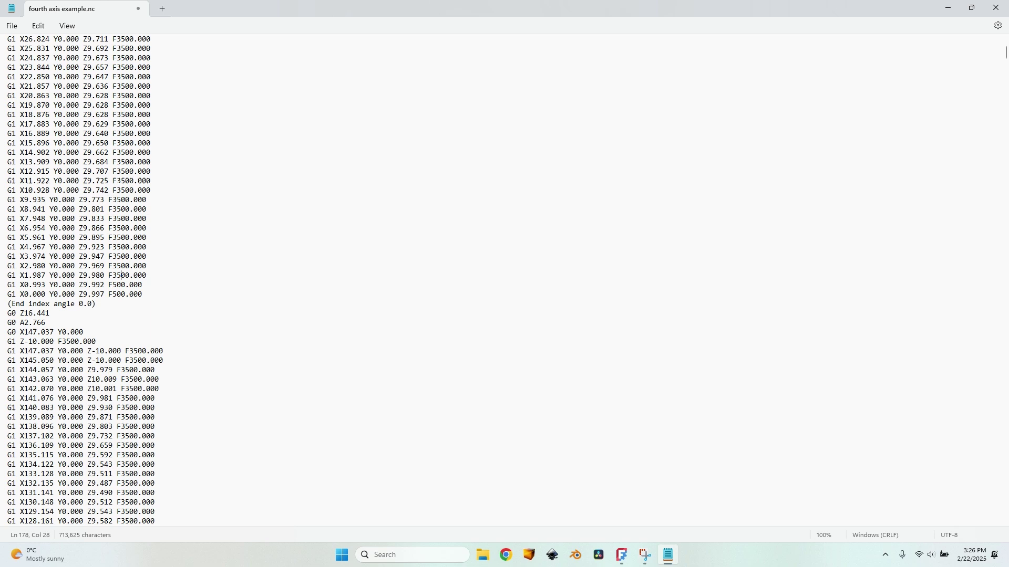
pyautogui.press('Up')
pyautogui.press('BackSpace')
pyautogui.press('Up')
pyautogui.press('Up')
pyautogui.press('BackSpace')
pyautogui.press('Delete')
pyautogui.press('Up')
pyautogui.press('Delete')
pyautogui.press('Up')
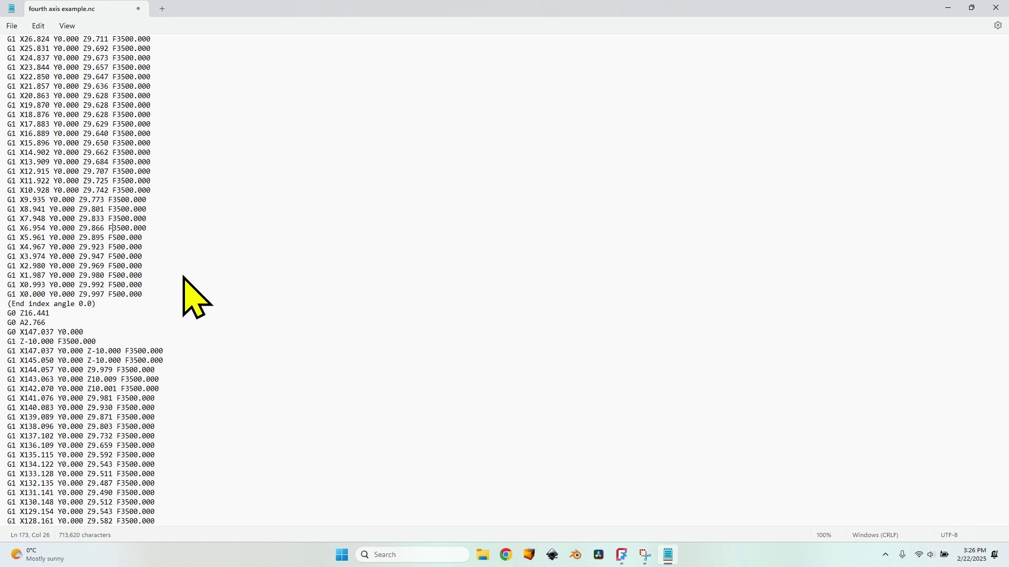
pyautogui.press('Delete')
pyautogui.press('Up')
pyautogui.press('Delete')
pyautogui.press('Up')
pyautogui.press('Delete')
pyautogui.press('Delete')
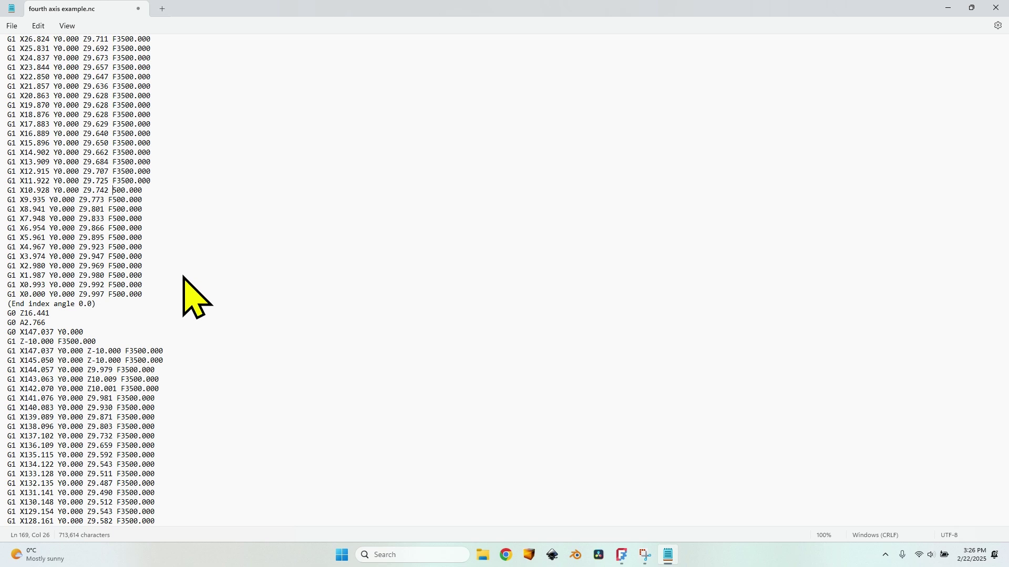
pyautogui.write('F')
pyautogui.press('Up')
pyautogui.press('Delete')
pyautogui.press('Up')
pyautogui.press('Delete')
pyautogui.press('Up')
pyautogui.press('Delete')
pyautogui.press('Up')
pyautogui.press('Delete')
# Step: Change the feed to F500.000 on the X27.818 through X83.453 moves
pyautogui.press('Up')
pyautogui.press('Delete')
pyautogui.press('Up')
pyautogui.press('Delete')
pyautogui.press('Up')
pyautogui.press('Delete')
pyautogui.press('Up')
pyautogui.press('Delete')
pyautogui.press('Up')
pyautogui.press('Delete')
pyautogui.press('Up')
pyautogui.press('Delete')
pyautogui.press('Up')
pyautogui.press('Delete')
pyautogui.press('Up')
pyautogui.press('Delete')
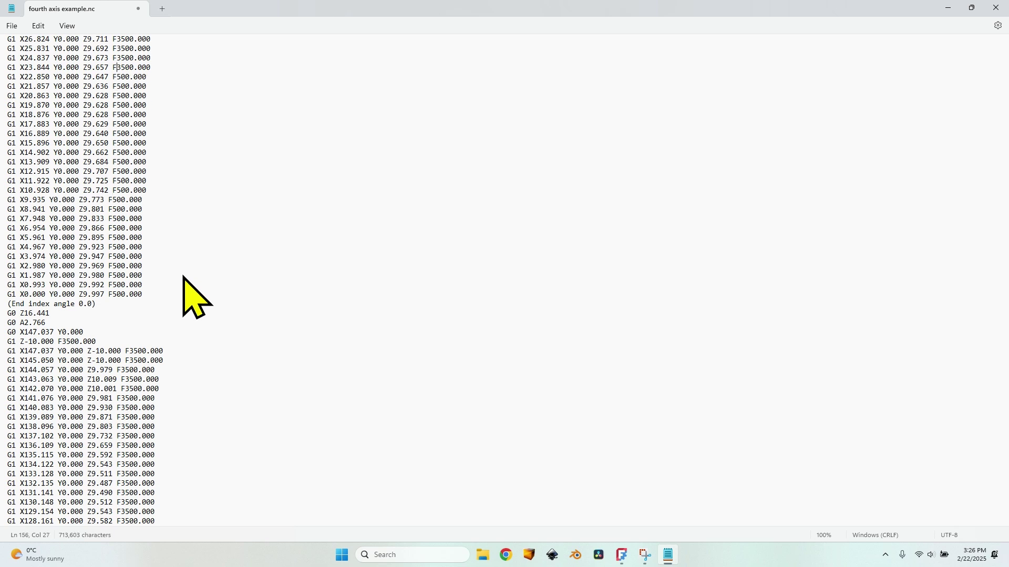
pyautogui.press('Up')
pyautogui.press('Delete')
pyautogui.press('Up')
pyautogui.press('Delete')
pyautogui.press('Up')
pyautogui.press('Delete')
pyautogui.press('Up')
pyautogui.press('Delete')
pyautogui.press('Up')
pyautogui.press('Delete')
pyautogui.press('Up')
pyautogui.press('Delete')
pyautogui.press('Up')
pyautogui.press('Delete')
pyautogui.press('Up')
pyautogui.press('Delete')
pyautogui.press('Up')
pyautogui.press('Delete')
pyautogui.scroll(9, 191, 270)
pyautogui.press('Up')
pyautogui.press('Delete')
pyautogui.press('Up')
pyautogui.press('Delete')
pyautogui.press('Up')
pyautogui.press('Delete')
pyautogui.press('Up')
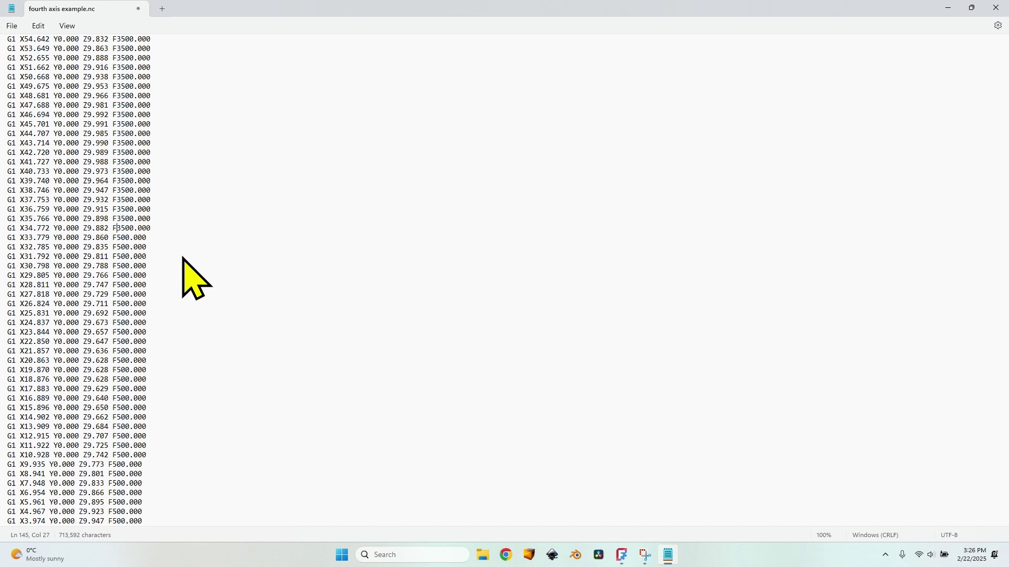
pyautogui.press('Delete')
pyautogui.press('Up')
pyautogui.press('Delete')
pyautogui.press('Up')
pyautogui.press('Delete')
pyautogui.press('Up')
pyautogui.press('Delete')
pyautogui.press('Up')
pyautogui.press('Delete')
pyautogui.press('Up')
pyautogui.press('Delete')
pyautogui.press('Up')
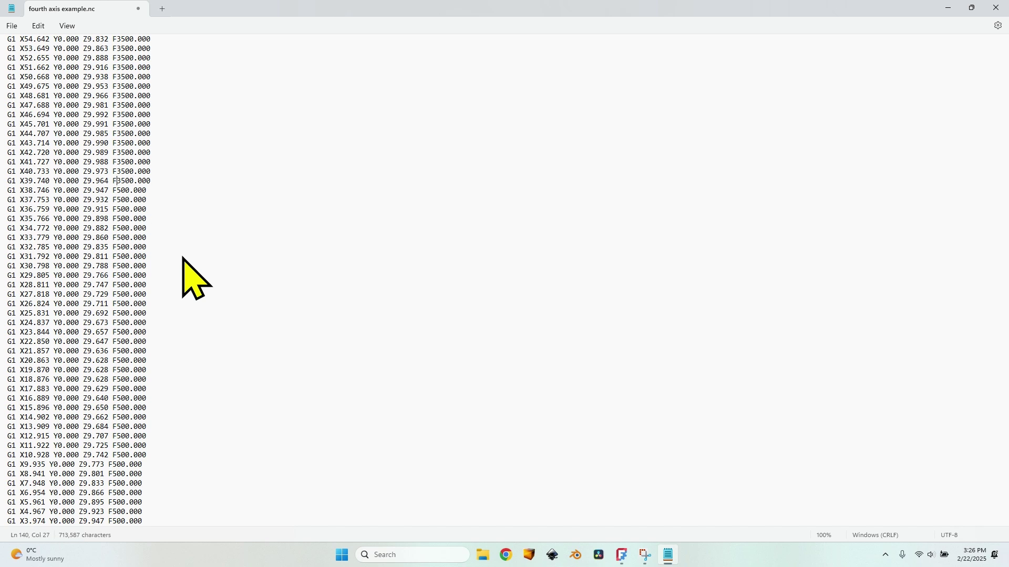
pyautogui.press('Up')
pyautogui.press('Delete')
pyautogui.press('Up')
pyautogui.press('Delete')
pyautogui.press('Up')
pyautogui.press('Delete')
pyautogui.press('Up')
pyautogui.press('Delete')
pyautogui.press('Up')
pyautogui.press('Delete')
pyautogui.press('Up')
pyautogui.press('Delete')
pyautogui.press('Up')
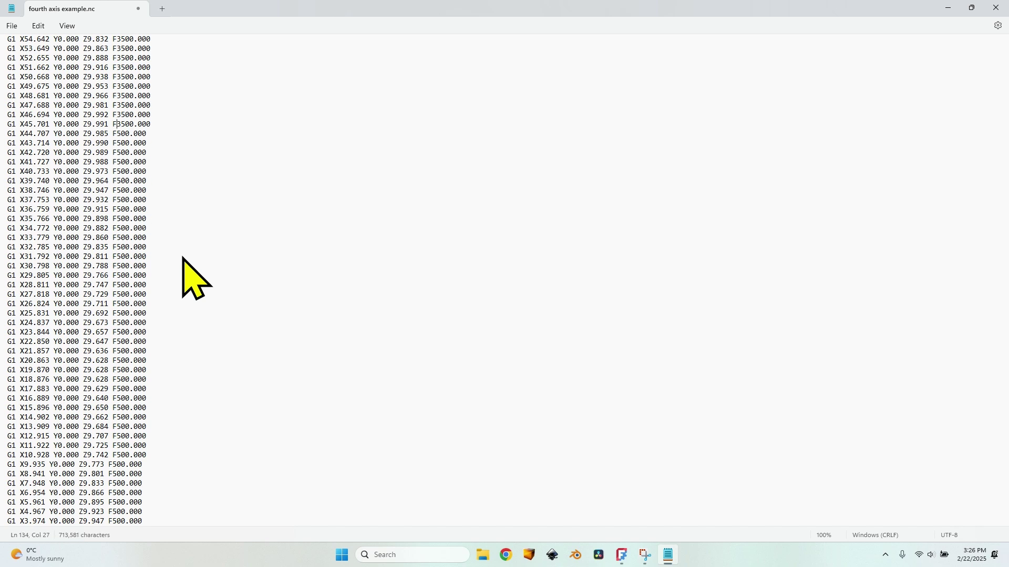
pyautogui.press('Delete')
pyautogui.press('Up')
pyautogui.press('Delete')
pyautogui.press('Up')
pyautogui.press('Delete')
pyautogui.press('Up')
pyautogui.press('Delete')
pyautogui.press('Up')
pyautogui.press('Delete')
pyautogui.press('Up')
pyautogui.press('Delete')
pyautogui.press('Up')
pyautogui.press('Delete')
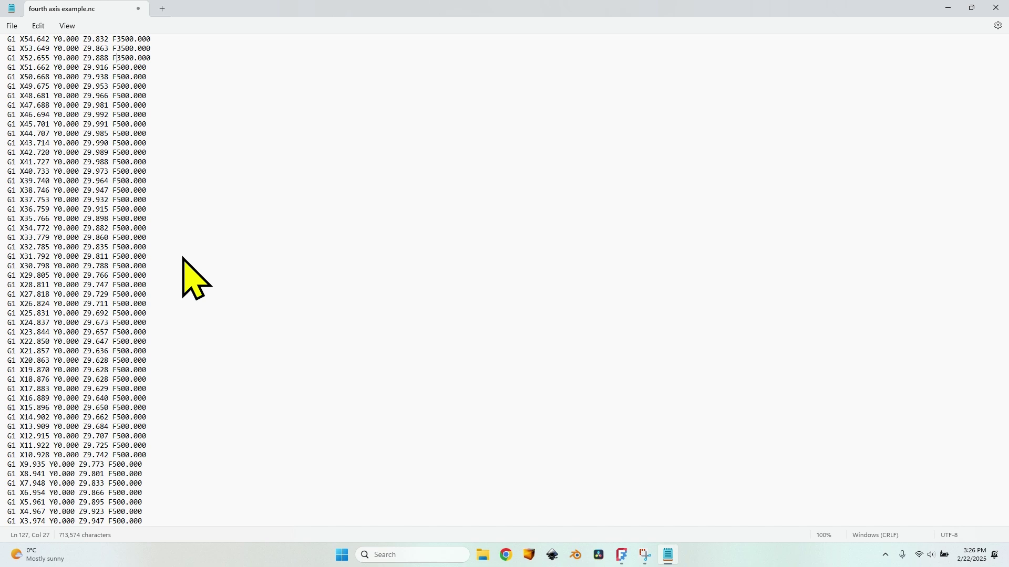
pyautogui.press('Delete')
pyautogui.press('Up')
pyautogui.press('Delete')
pyautogui.press('Up')
pyautogui.press('Delete')
pyautogui.press('Up')
pyautogui.press('Delete')
pyautogui.press('Up')
pyautogui.press('Delete')
pyautogui.press('Up')
pyautogui.press('Delete')
pyautogui.press('Up')
pyautogui.press('Delete')
pyautogui.press('Up')
pyautogui.press('Delete')
pyautogui.press('Up')
pyautogui.press('Delete')
pyautogui.press('Up')
pyautogui.press('Delete')
pyautogui.press('Up')
pyautogui.press('Delete')
pyautogui.press('Up')
pyautogui.press('Delete')
pyautogui.press('Up')
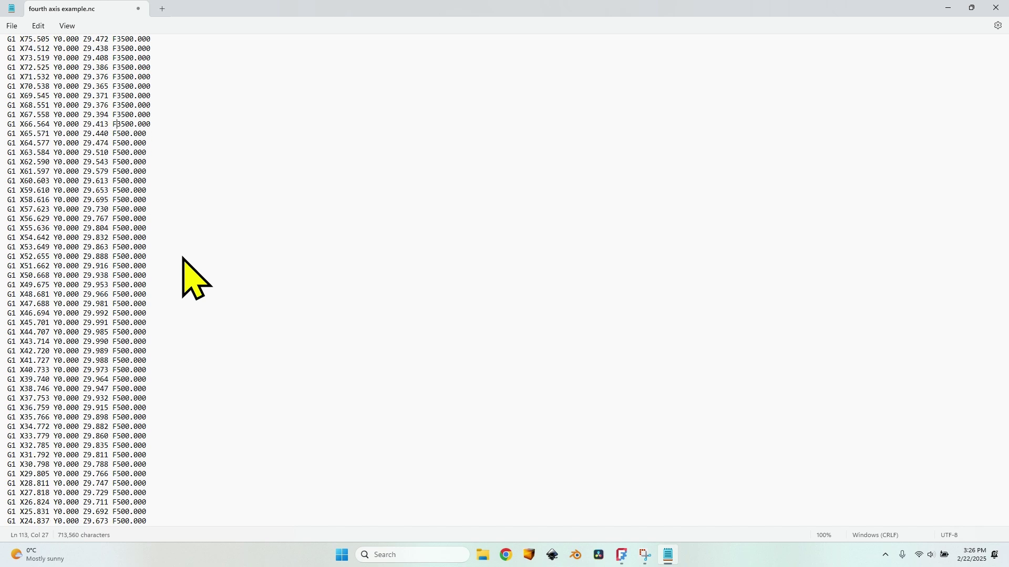
pyautogui.press('Delete')
pyautogui.press('Up')
pyautogui.press('Delete')
pyautogui.press('Up')
pyautogui.press('Delete')
pyautogui.press('Up')
pyautogui.press('Delete')
pyautogui.press('Up')
pyautogui.press('Delete')
pyautogui.press('Up')
pyautogui.press('Delete')
pyautogui.press('Up')
pyautogui.press('Delete')
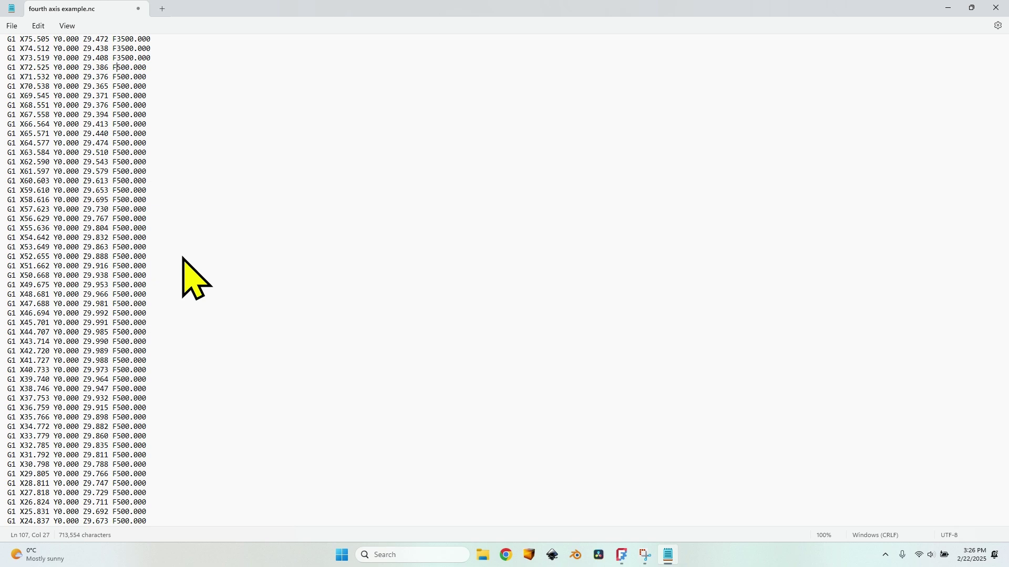
pyautogui.press('Up')
pyautogui.press('Delete')
pyautogui.press('Up')
pyautogui.press('Delete')
pyautogui.press('Delete')
pyautogui.press('Up')
pyautogui.scroll(10, 195, 279)
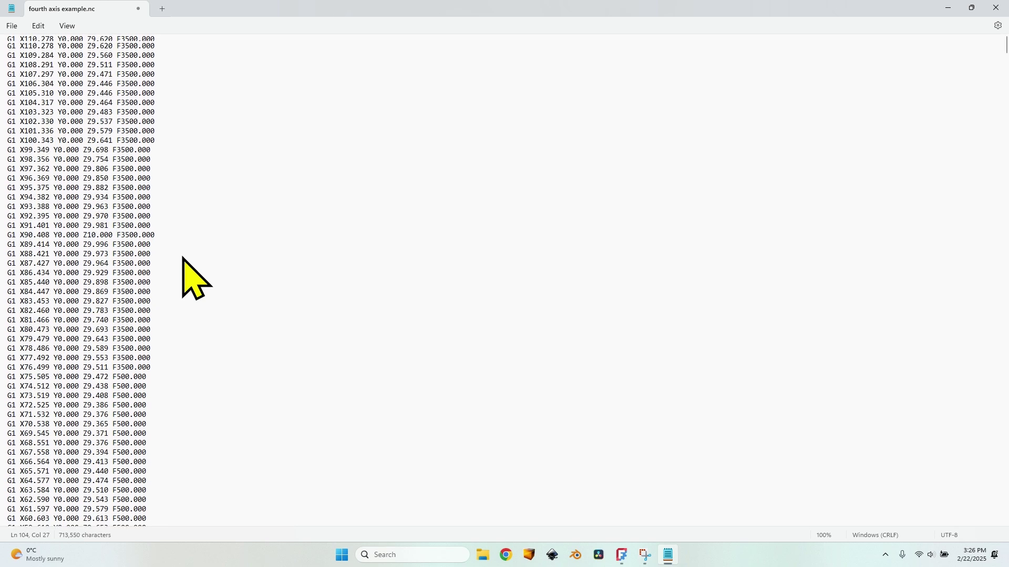
pyautogui.scroll(4, 196, 279)
pyautogui.press('Up')
pyautogui.press('Delete')
pyautogui.press('Up')
pyautogui.press('Delete')
pyautogui.press('Up')
pyautogui.press('Delete')
pyautogui.press('Up')
pyautogui.press('Delete')
pyautogui.press('Up')
pyautogui.press('Delete')
pyautogui.press('Up')
pyautogui.press('Delete')
pyautogui.press('Up')
pyautogui.press('Delete')
pyautogui.press('Up')
pyautogui.press('Delete')
pyautogui.press('Up')
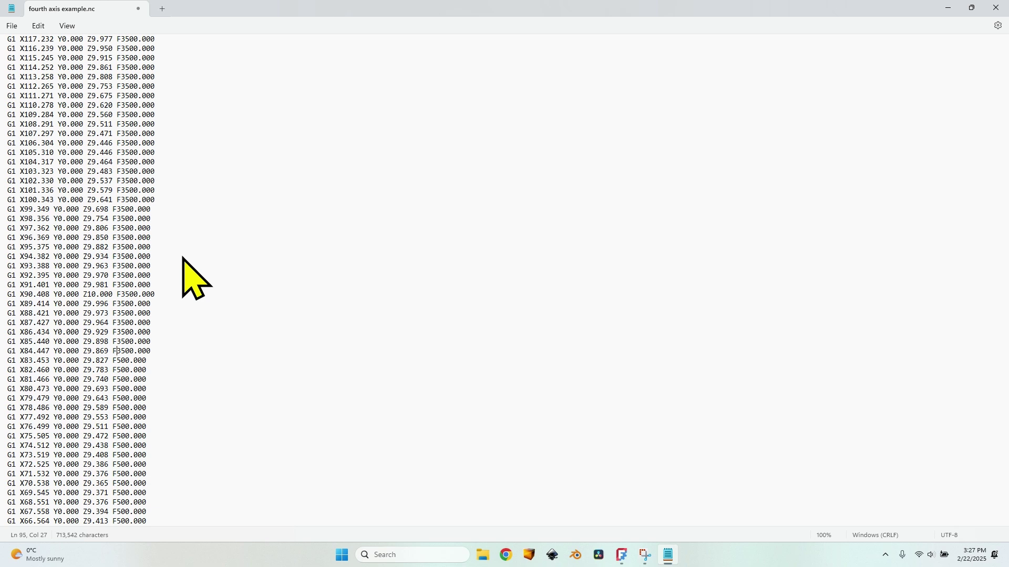
pyautogui.press('Delete')
pyautogui.press('Up')
pyautogui.press('Delete')
pyautogui.press('Up')
pyautogui.press('Delete')
pyautogui.press('Up')
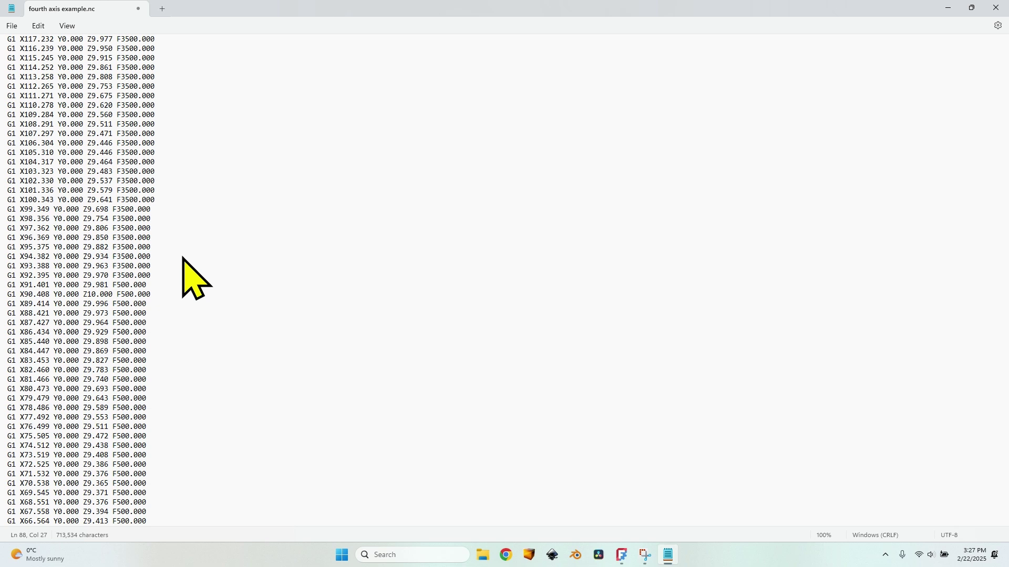
# Step: Change the feed to F500.000 on the X92.395 through X108.291 moves
pyautogui.press('Up')
pyautogui.press('Delete')
pyautogui.press('Delete')
pyautogui.press('Up')
pyautogui.press('Delete')
pyautogui.press('Up')
pyautogui.press('Delete')
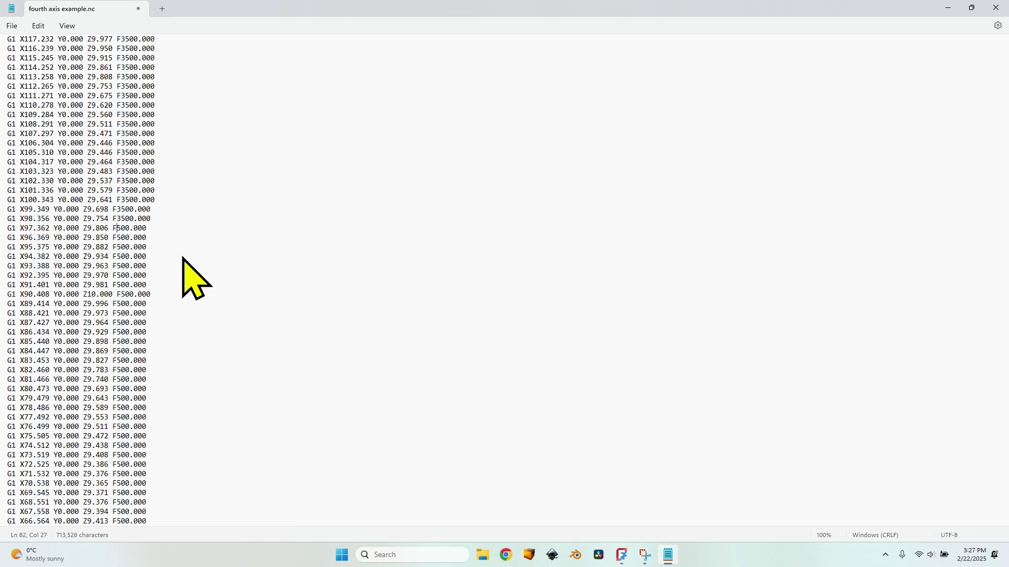
pyautogui.press('Up')
pyautogui.press('Delete')
pyautogui.press('Up')
pyautogui.press('Up')
pyautogui.press('Delete')
pyautogui.press('Up')
pyautogui.press('Delete')
pyautogui.press('Up')
pyautogui.press('Delete')
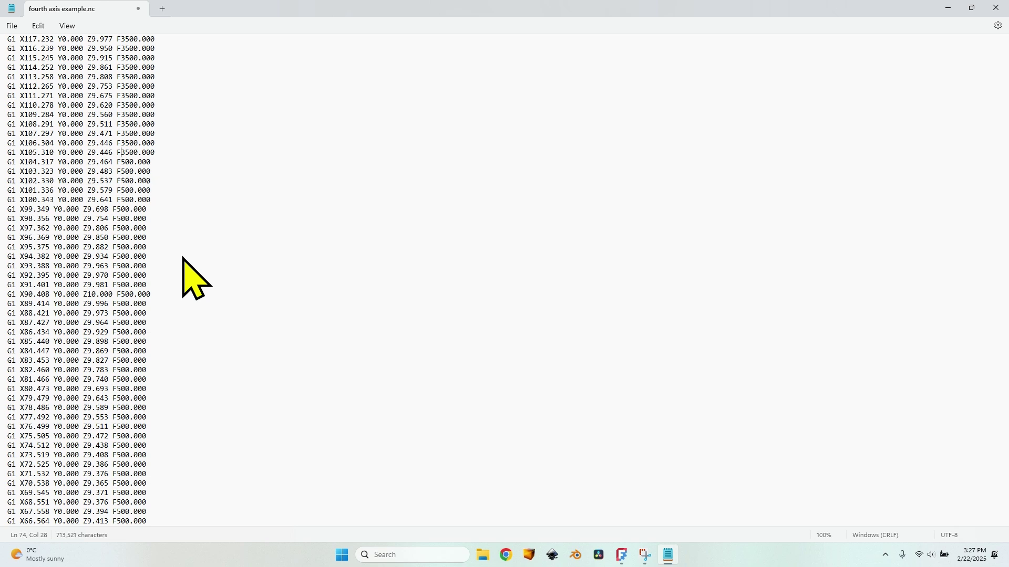
pyautogui.press('Up')
pyautogui.press('Delete')
pyautogui.press('Up')
pyautogui.press('Delete')
pyautogui.press('Up')
pyautogui.press('Delete')
pyautogui.press('Up')
pyautogui.press('Delete')
pyautogui.press('Up')
pyautogui.press('Up')
pyautogui.press('Delete')
pyautogui.press('Up')
pyautogui.press('Delete')
pyautogui.press('Up')
pyautogui.press('Delete')
pyautogui.press('Up')
pyautogui.press('Delete')
# Step: Change the feed to F500.000 on the X111.271 through X144.057 moves and the remaining plunge lines
pyautogui.press('Up')
pyautogui.press('Delete')
pyautogui.press('Up')
pyautogui.press('Delete')
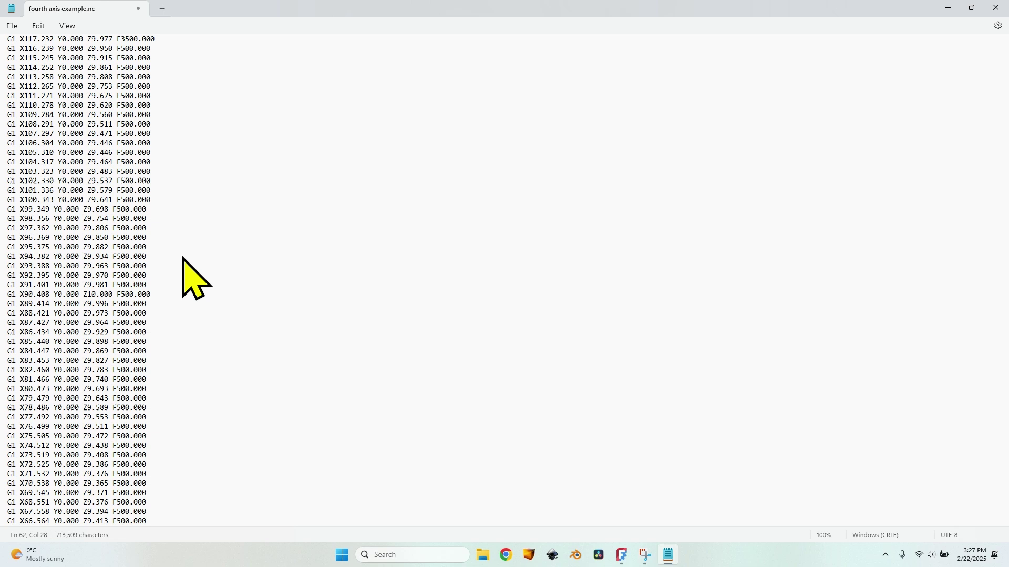
pyautogui.press('Delete')
pyautogui.press('Up')
pyautogui.press('Delete')
pyautogui.press('Up')
pyautogui.press('Delete')
pyautogui.press('Up')
pyautogui.press('Delete')
pyautogui.press('Up')
pyautogui.press('Delete')
pyautogui.press('Up')
pyautogui.press('Delete')
pyautogui.press('Up')
pyautogui.press('Delete')
pyautogui.press('Up')
pyautogui.press('Delete')
pyautogui.press('Up')
pyautogui.press('Delete')
pyautogui.press('Up')
pyautogui.press('Delete')
pyautogui.press('Up')
pyautogui.press('Delete')
pyautogui.press('Up')
pyautogui.press('Delete')
pyautogui.press('Up')
pyautogui.press('Delete')
pyautogui.press('Up')
pyautogui.press('Delete')
pyautogui.press('Up')
pyautogui.press('Delete')
pyautogui.press('Up')
pyautogui.press('Delete')
pyautogui.press('Up')
pyautogui.press('Delete')
pyautogui.press('Up')
pyautogui.press('Delete')
pyautogui.press('Up')
pyautogui.press('Delete')
pyautogui.press('Up')
pyautogui.press('Delete')
pyautogui.press('Up')
pyautogui.press('Delete')
pyautogui.press('Up')
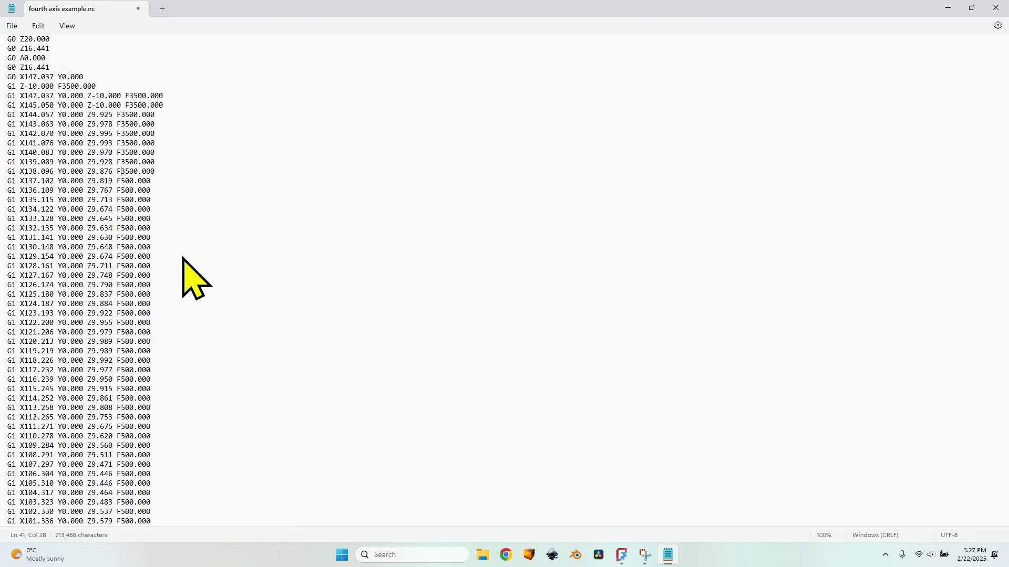
pyautogui.press('Delete')
pyautogui.press('Up')
pyautogui.press('Delete')
pyautogui.press('Up')
pyautogui.press('Delete')
pyautogui.press('Up')
pyautogui.press('Delete')
pyautogui.press('Up')
pyautogui.press('Delete')
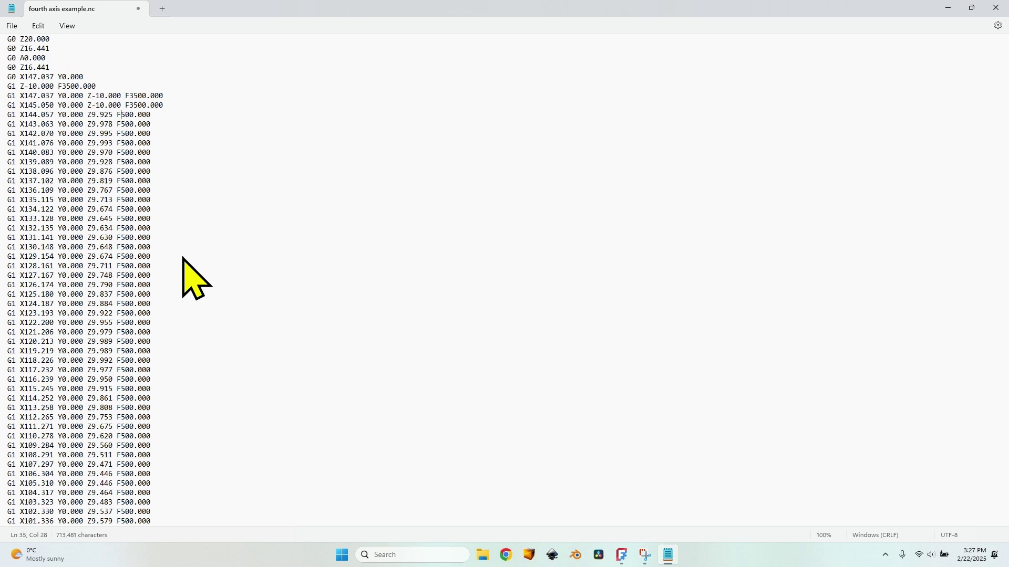
pyautogui.press('Right')
pyautogui.press('Right')
pyautogui.press('Delete')
pyautogui.press('Up')
pyautogui.press('Delete')
pyautogui.press('Up')
pyautogui.press('Left')
pyautogui.press('Left')
pyautogui.press('Left')
pyautogui.press('Left')
pyautogui.press('Left')
pyautogui.press('Left')
pyautogui.press('Left')
pyautogui.press('Left')
pyautogui.press('Delete')
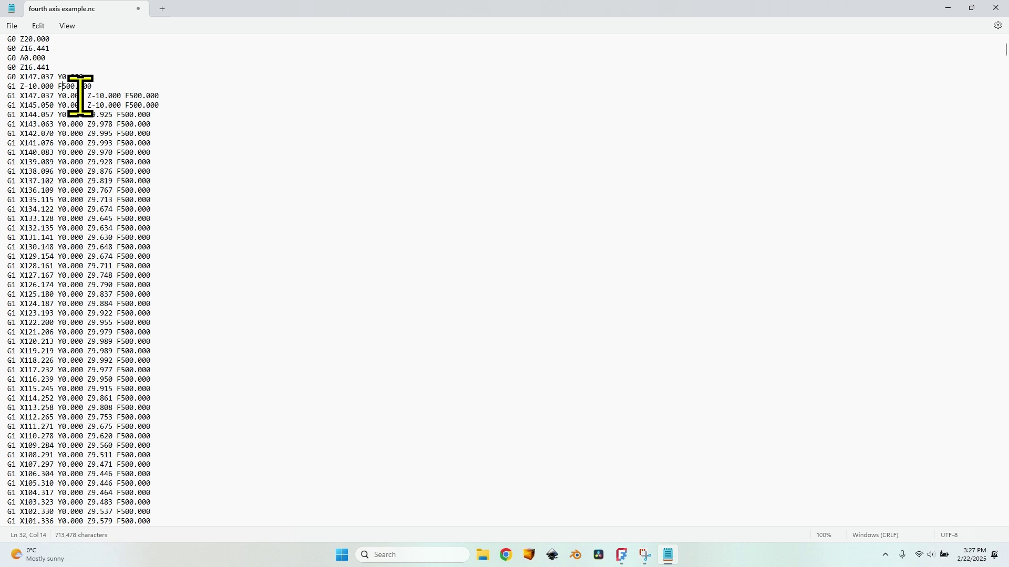
pyautogui.scroll(1, 126, 139)
# Step: Scroll to the top, inspect the stray ')' after mm on line 11, and launch Universal Gcode Sender
pyautogui.scroll(2, 116, 124)
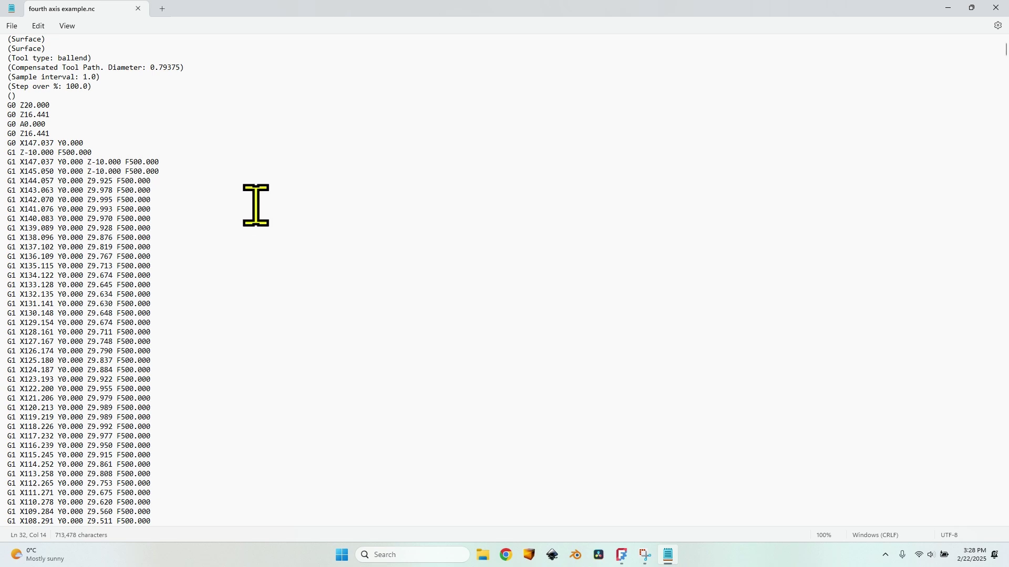
pyautogui.scroll(1, 233, 204)
pyautogui.scroll(6, 233, 204)
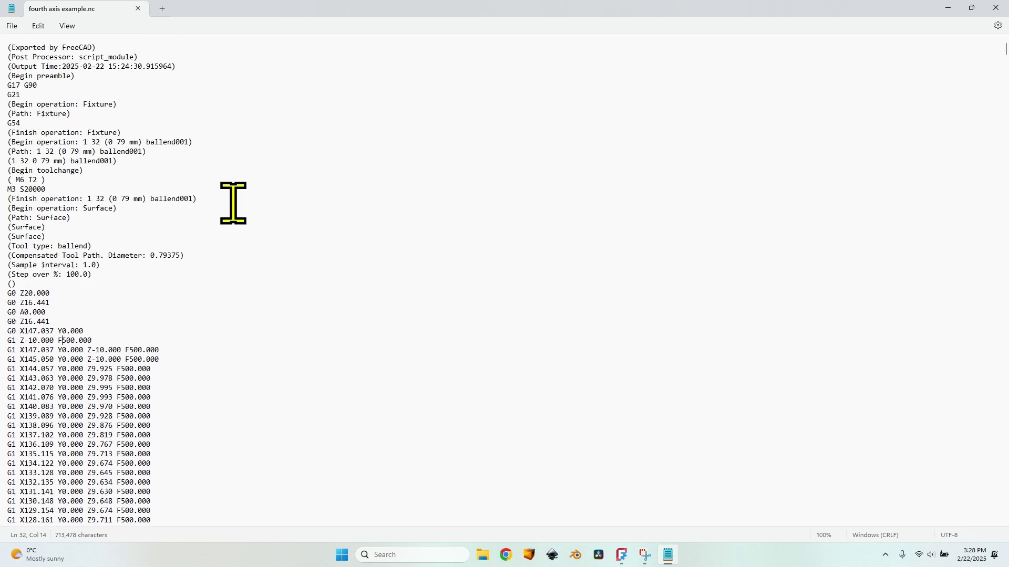
pyautogui.click(145, 142)
pyautogui.doubleClick(139, 143)
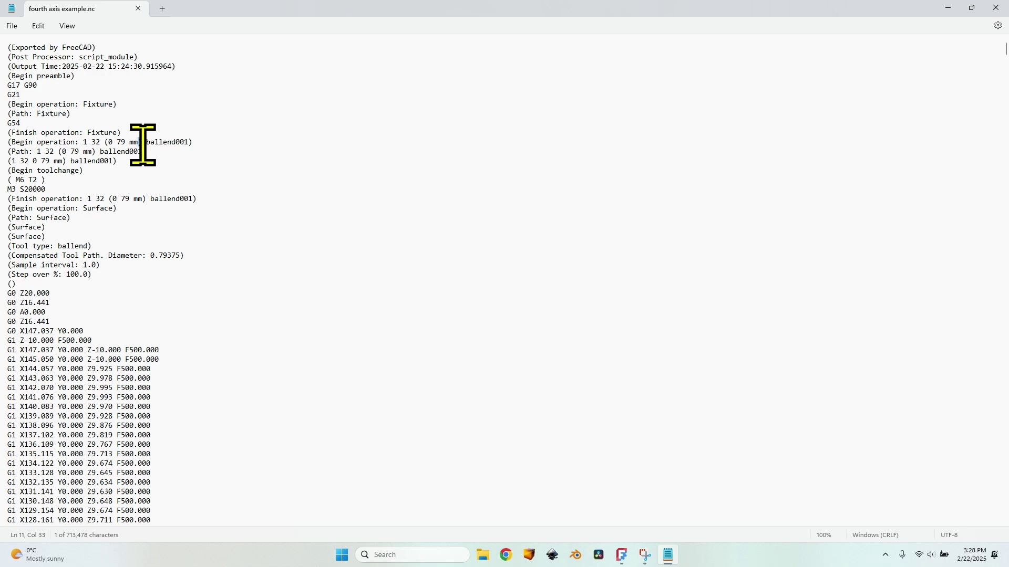
pyautogui.click(140, 143)
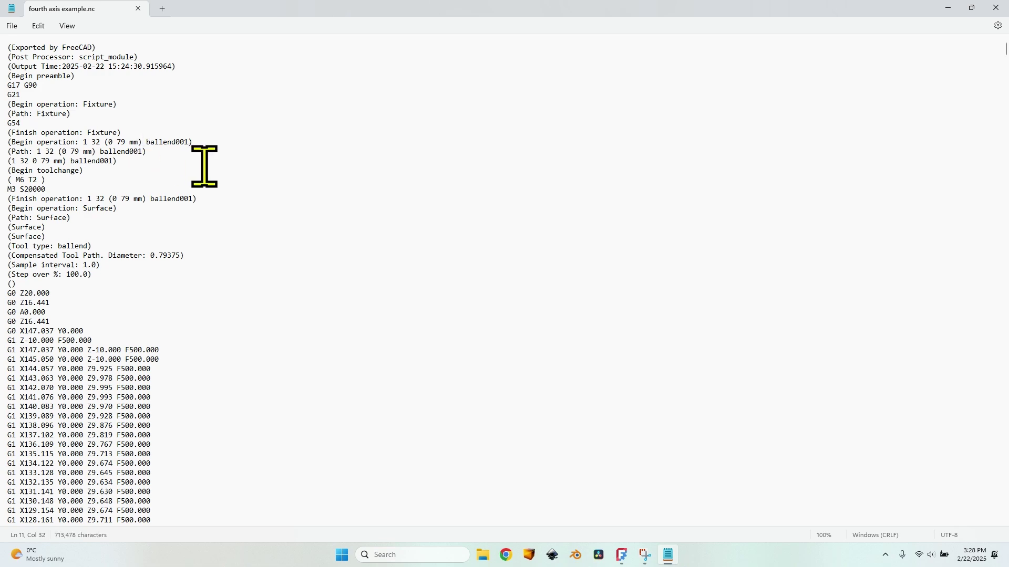
pyautogui.click(528, 555)
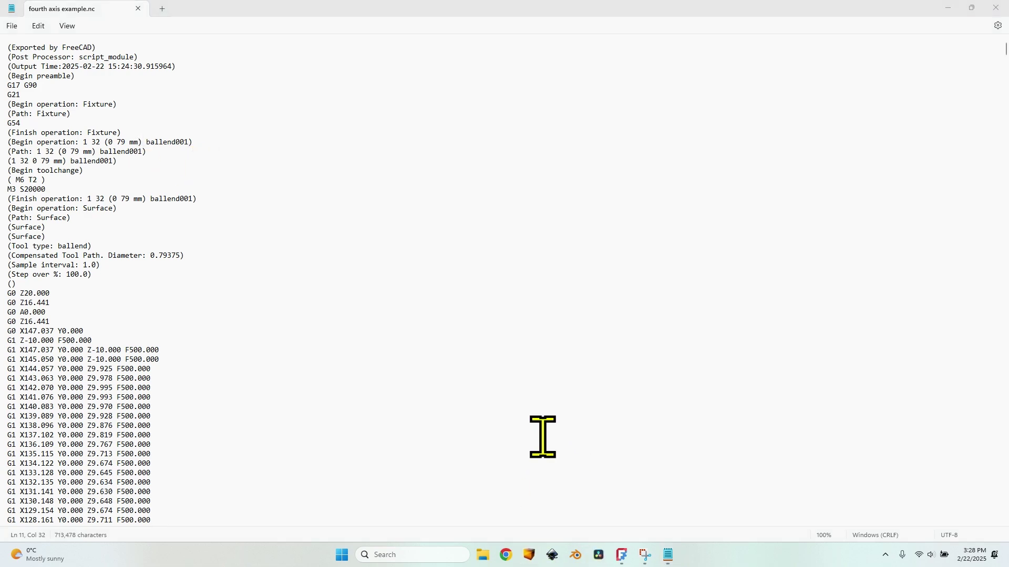
# Step: Close Notepad, load fourth axis example.nc into the sender, and locate the stray ')' on line 11
pyautogui.click(994, 7)
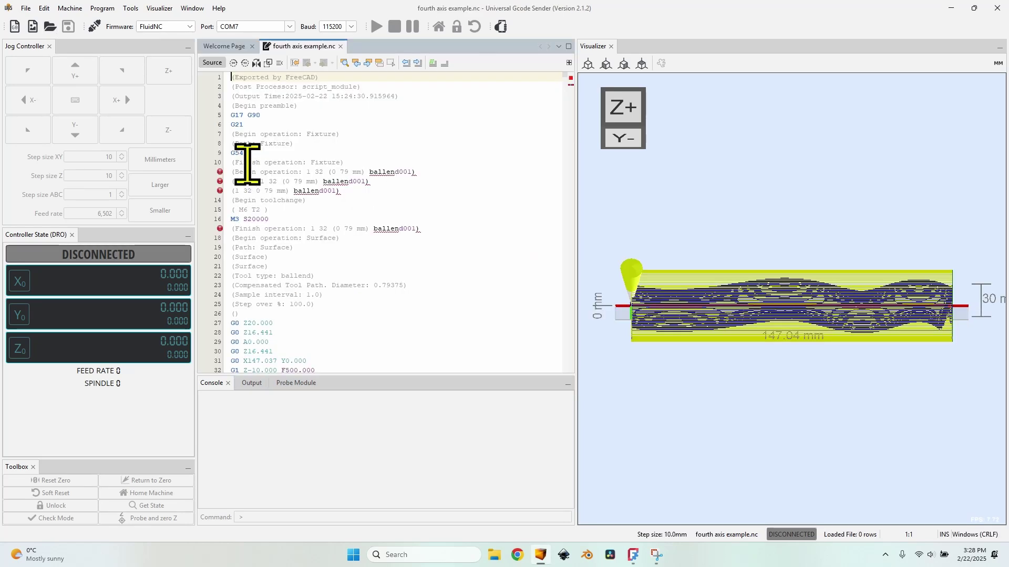
pyautogui.doubleClick(481, 257)
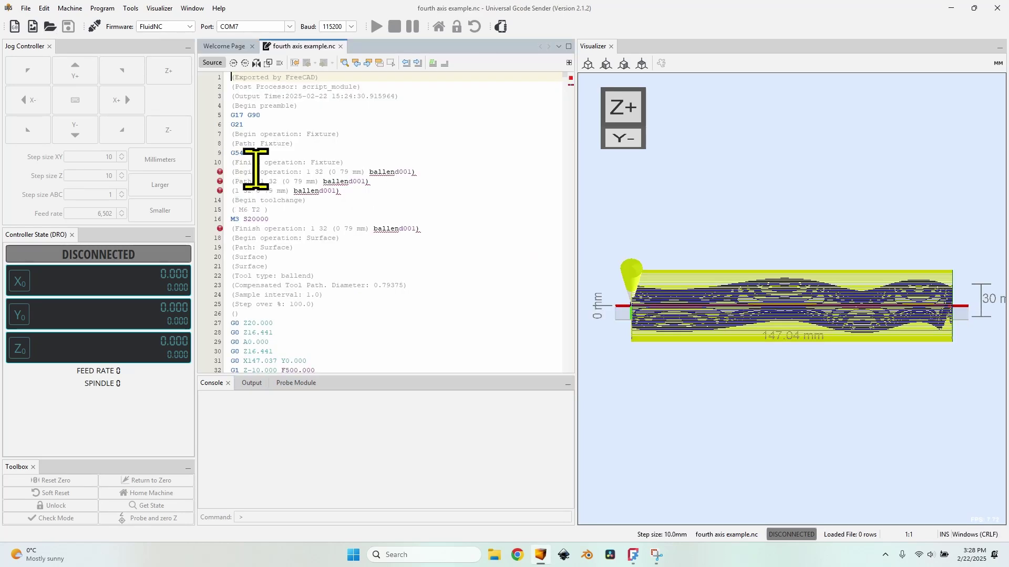
pyautogui.click(366, 172)
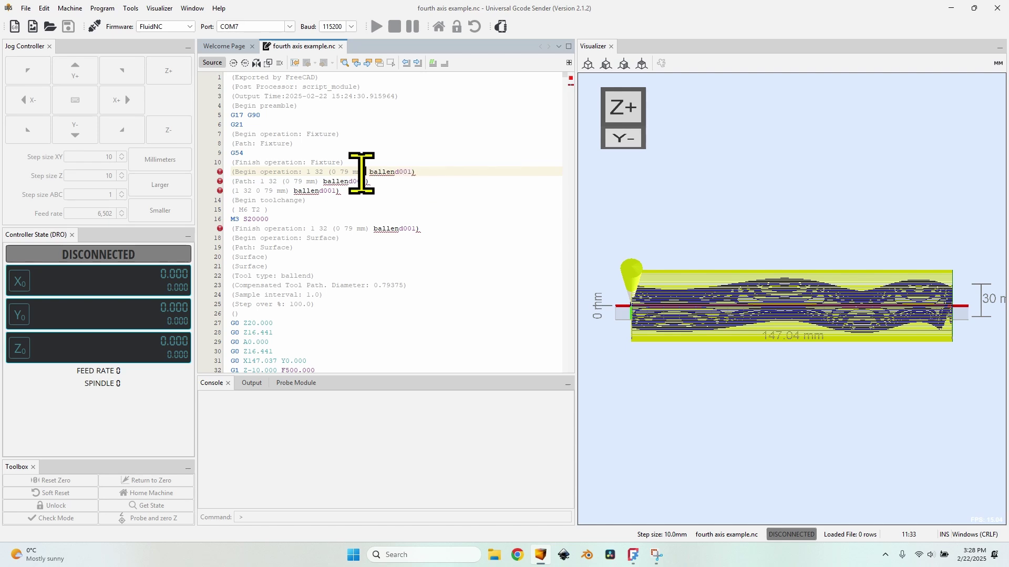
pyautogui.click(418, 172)
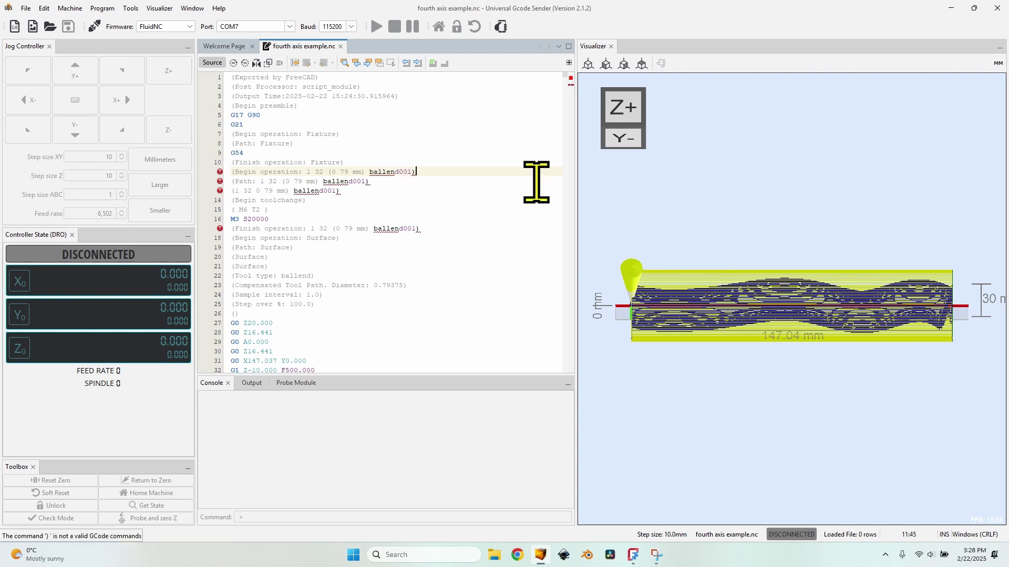
pyautogui.hotkey('ctrl', 'Left')
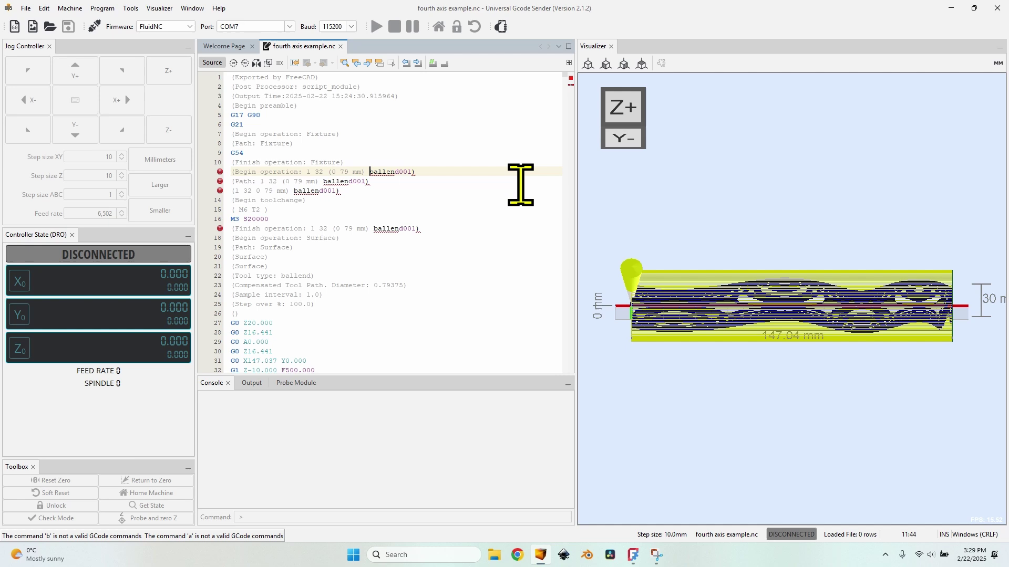
pyautogui.press('Left')
pyautogui.scroll(-5, 499, 210)
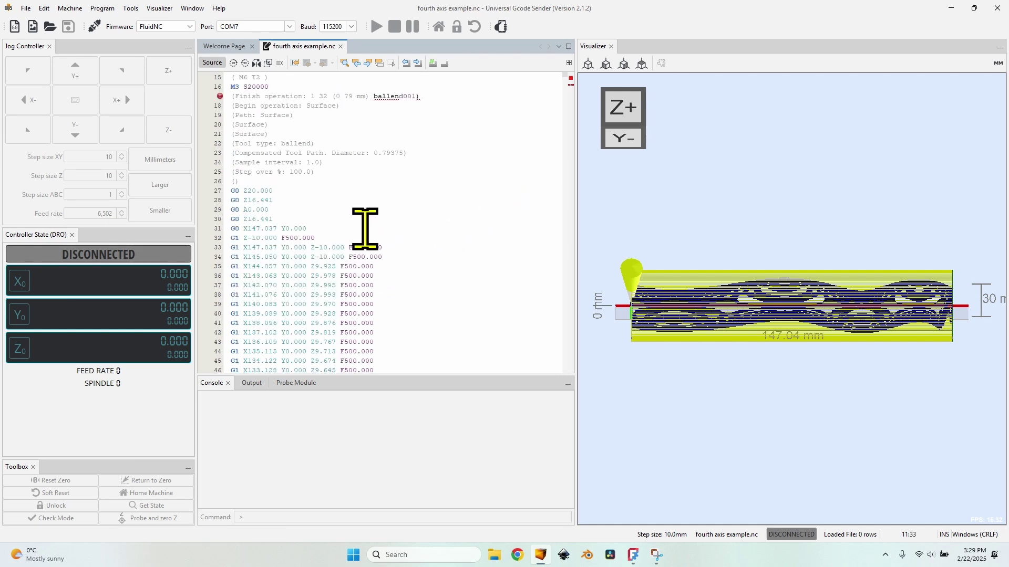
pyautogui.scroll(5, 426, 197)
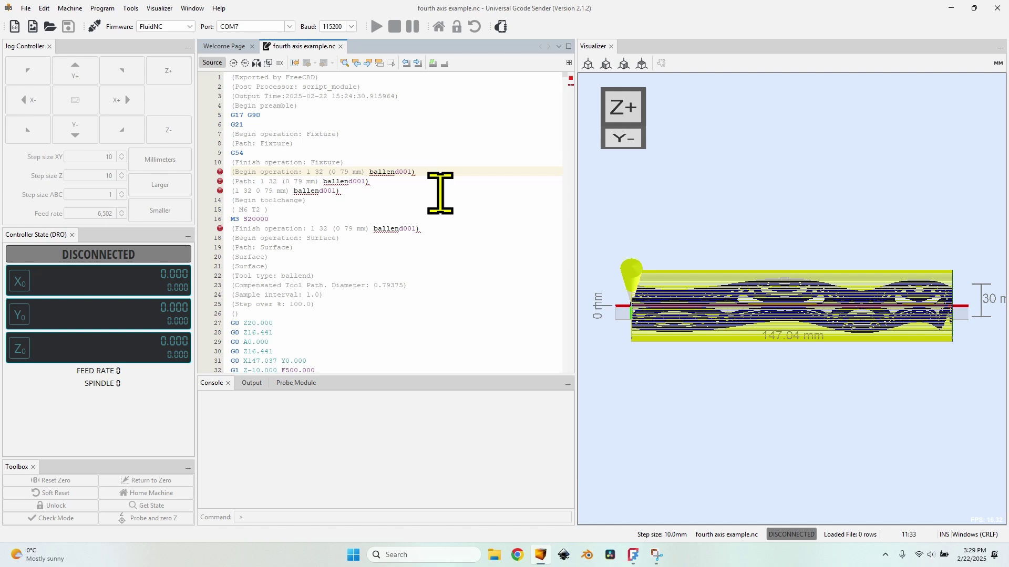
# Step: Delete the stray ')' after mm on lines 11, 12, 13 and 17, then save with Ctrl+S
pyautogui.press('BackSpace')
pyautogui.press('Down')
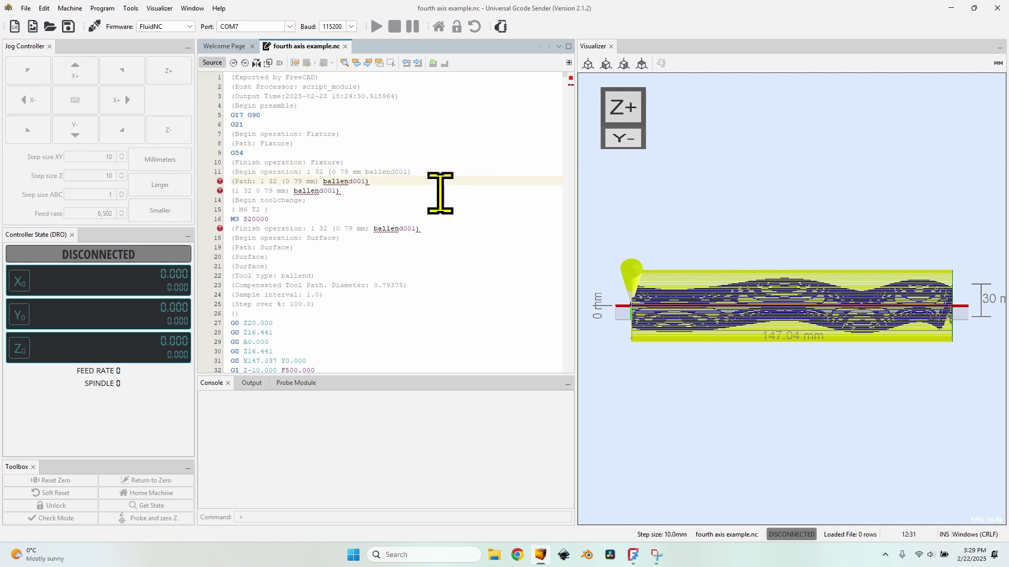
pyautogui.press('BackSpace')
pyautogui.press('Down')
pyautogui.press('BackSpace')
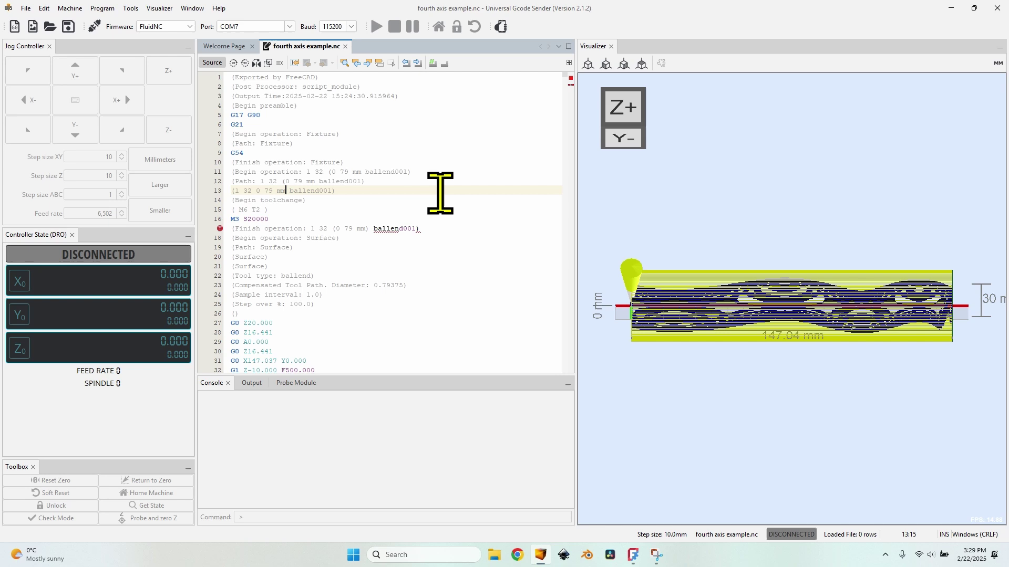
pyautogui.press('Down')
pyautogui.press('Down')
pyautogui.press('Down')
pyautogui.press('Down')
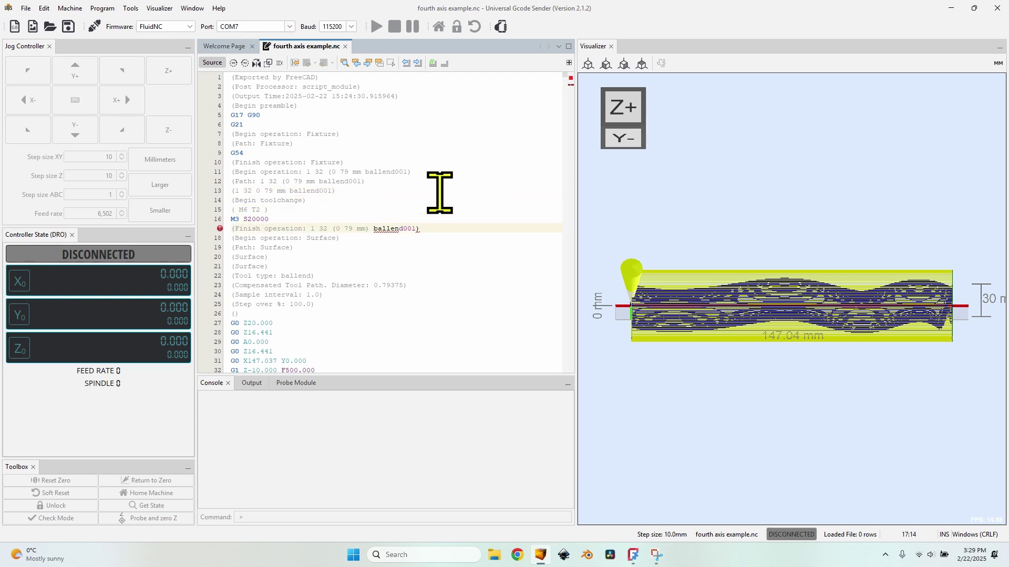
pyautogui.click(369, 229)
pyautogui.press('BackSpace')
pyautogui.click(329, 172)
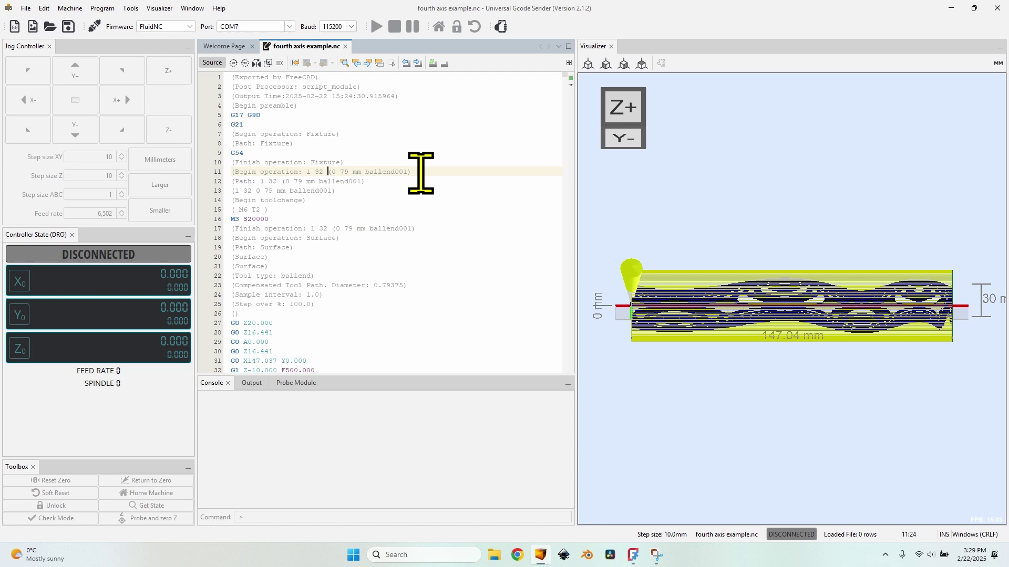
pyautogui.hotkey('ctrl', 's')
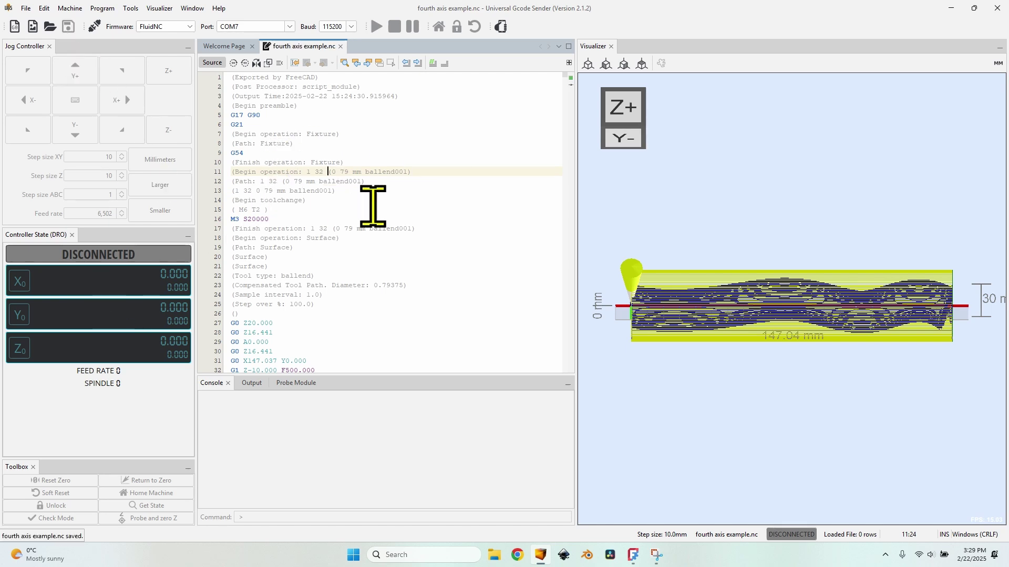
# Step: Back in FreeCAD, select the ball-end tool controller and inspect its tool bit's properties
pyautogui.click(632, 558)
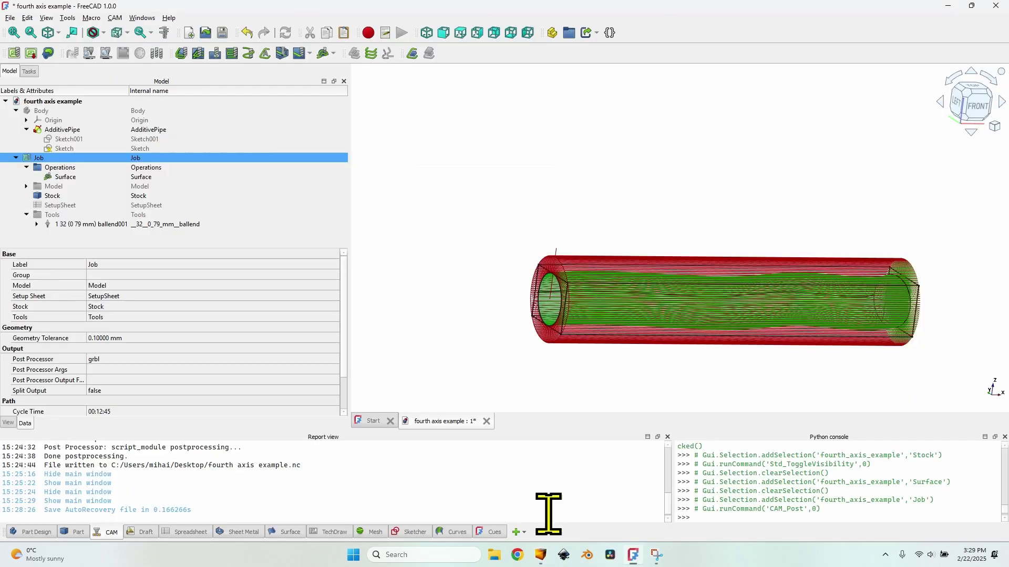
pyautogui.click(78, 225)
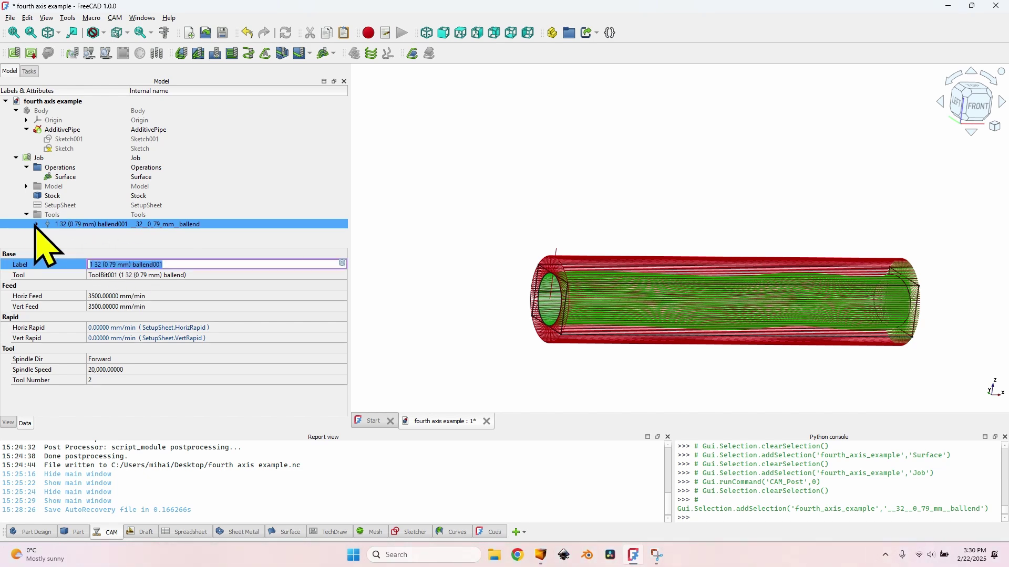
pyautogui.click(36, 224)
pyautogui.click(108, 235)
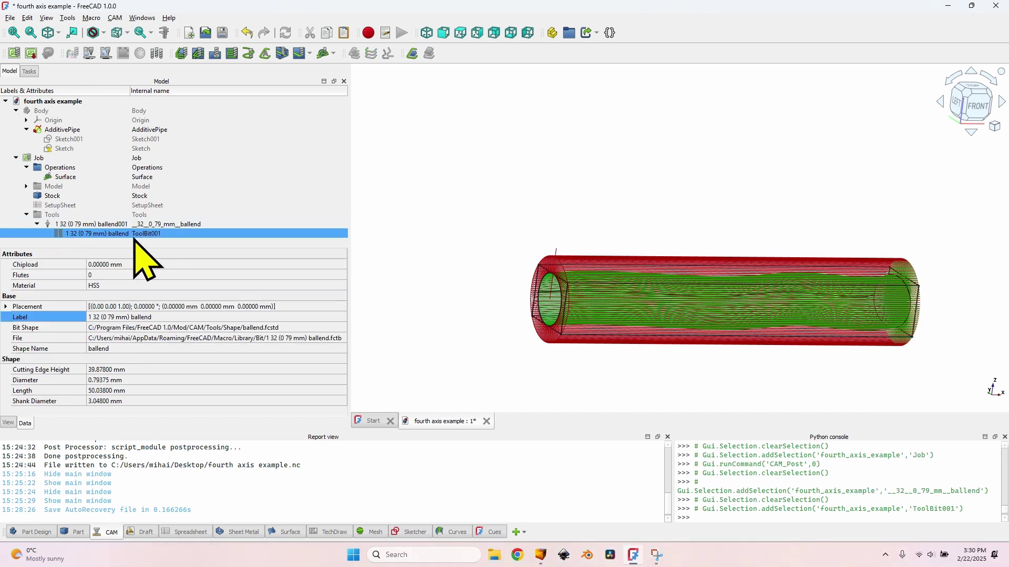
pyautogui.click(112, 225)
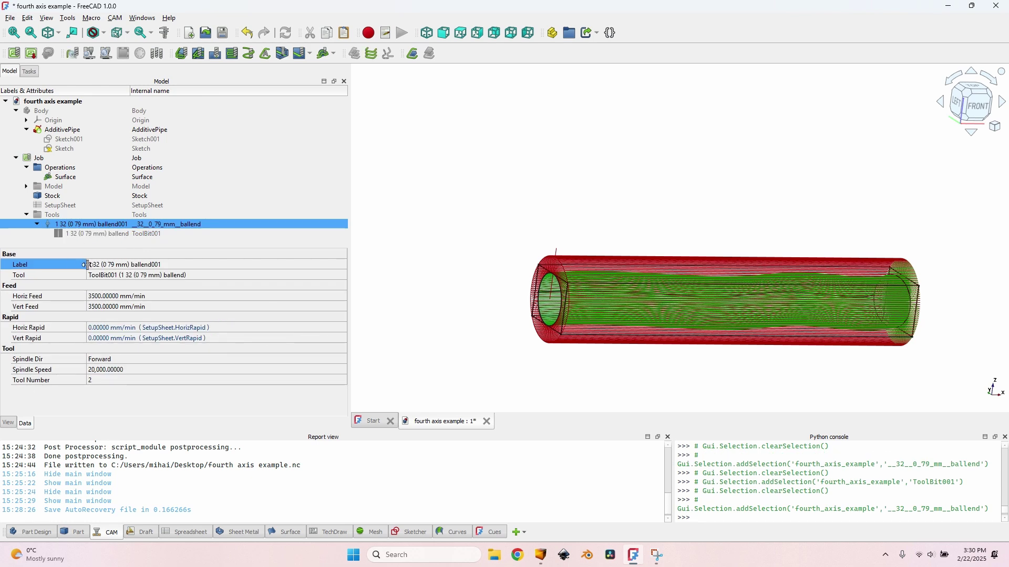
# Step: Relabel the tool controller '1 32 (0 79 mm ballend001' by removing the closing parenthesis
pyautogui.click(132, 264)
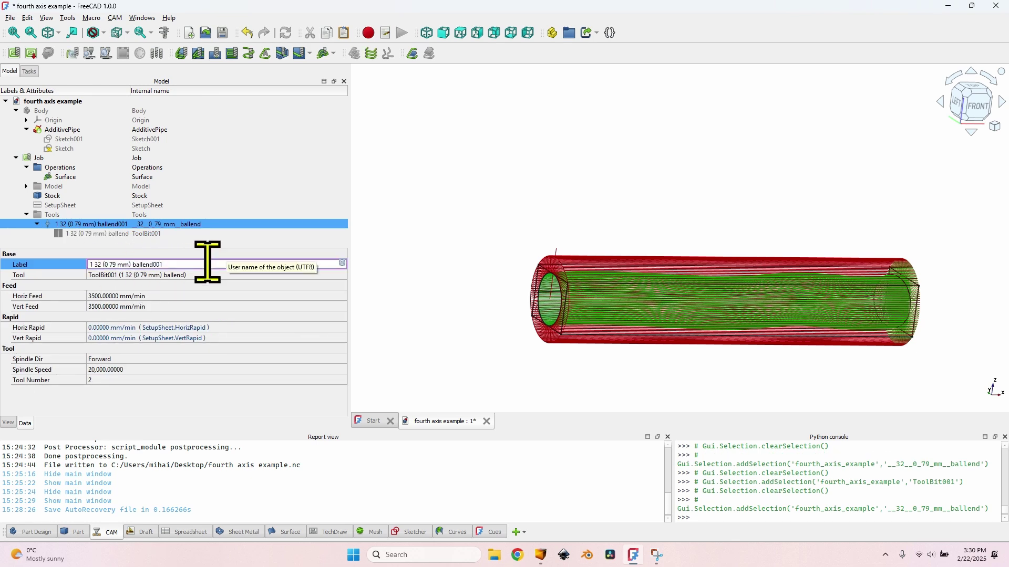
pyautogui.press('BackSpace')
pyautogui.press('Return')
pyautogui.click(36, 205)
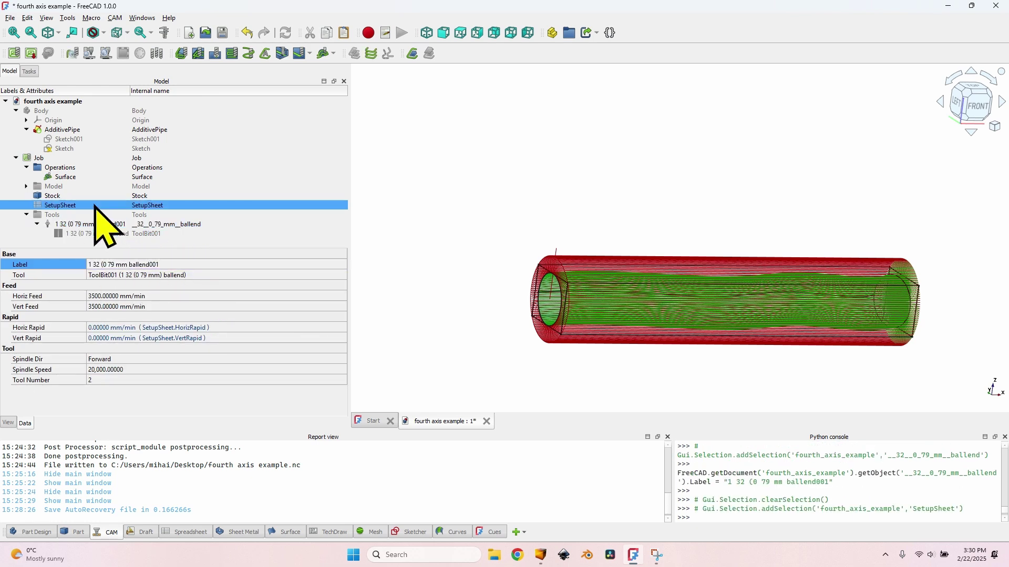
pyautogui.click(74, 159)
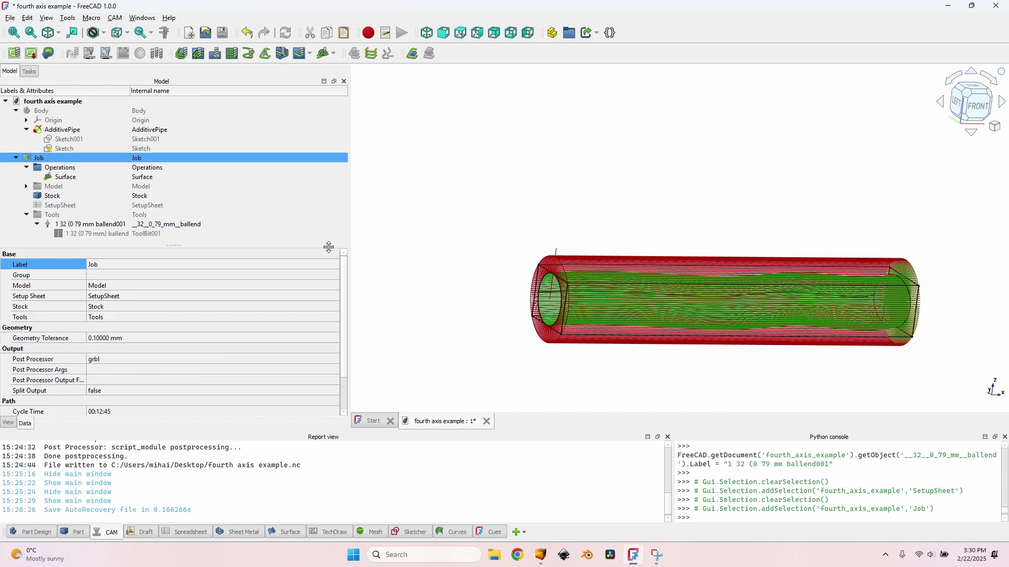
pyautogui.click(541, 557)
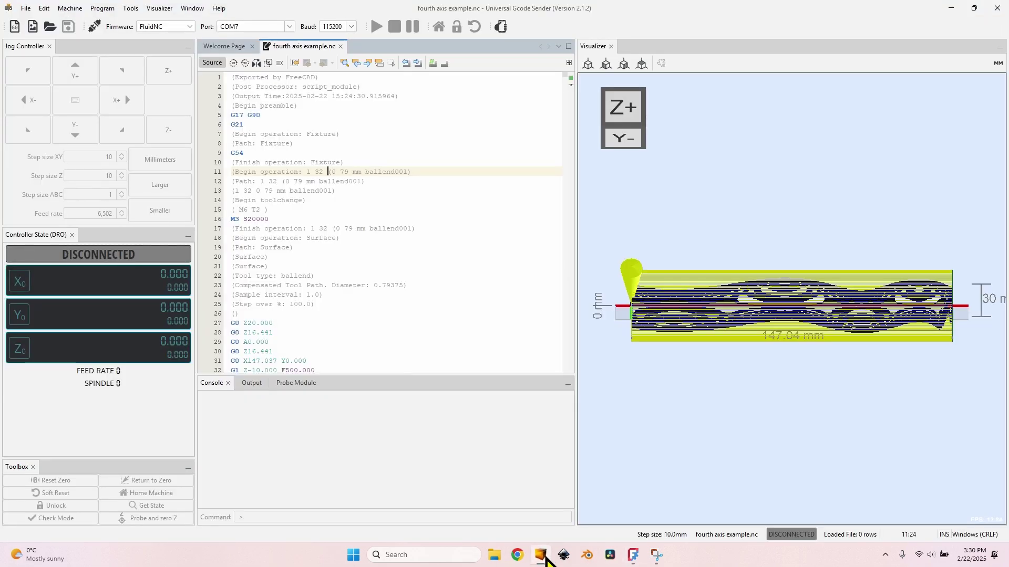